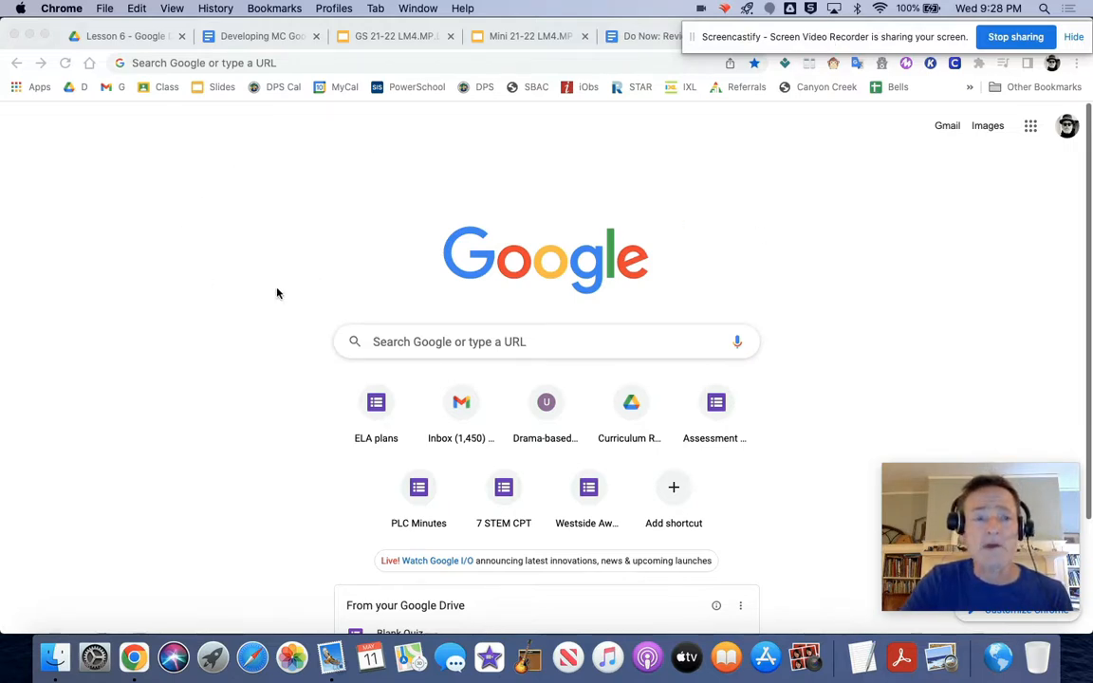
# Step: Go to Google Forms by way of Google Docs and create a new blank quiz
pyautogui.click(30, 88)
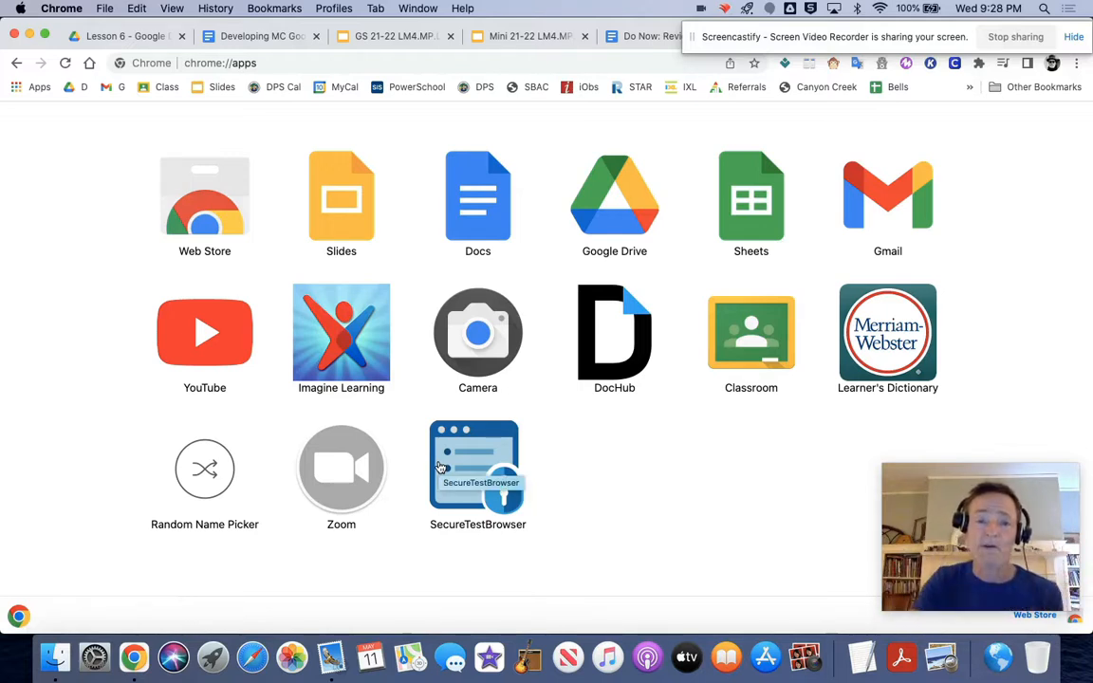
pyautogui.click(490, 197)
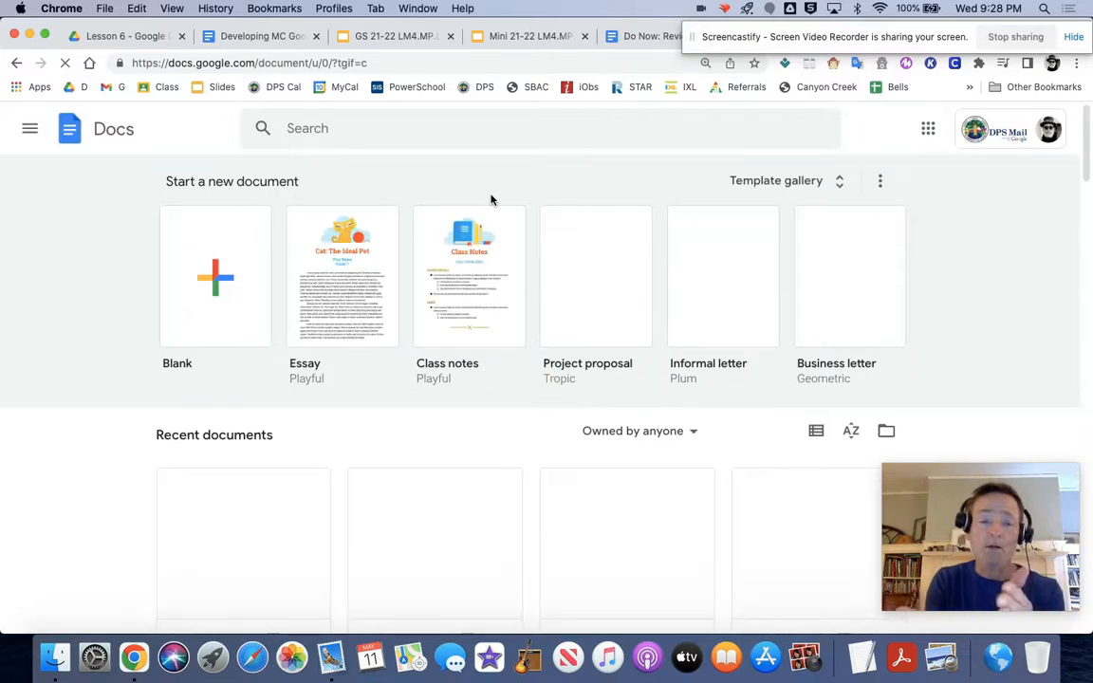
pyautogui.click(29, 130)
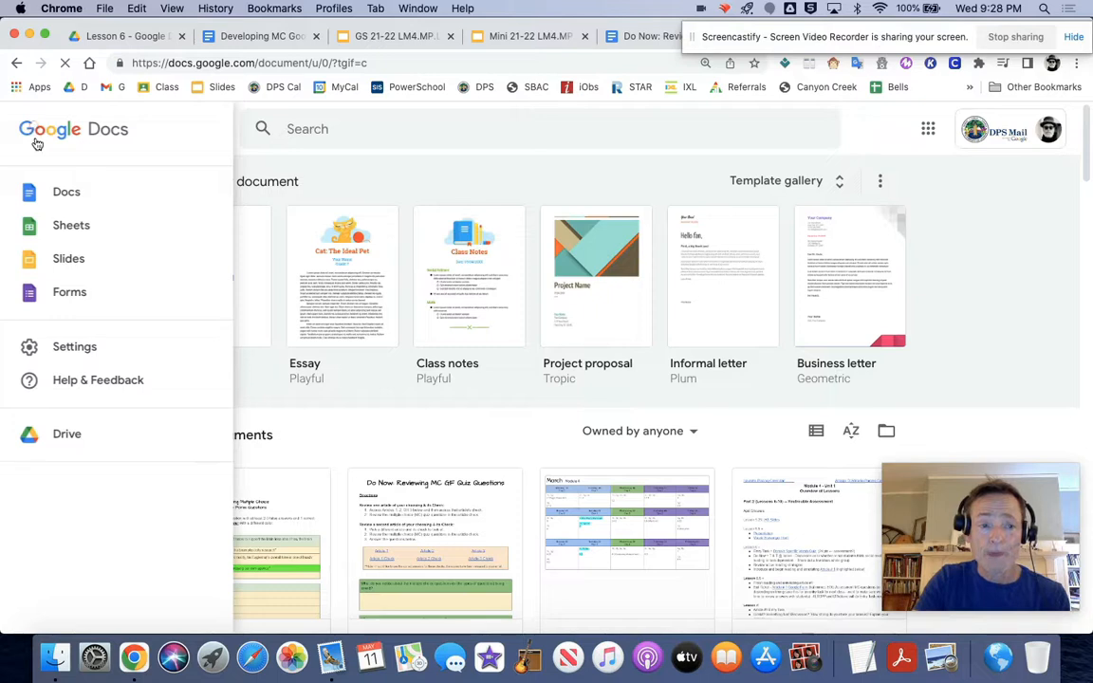
pyautogui.click(67, 293)
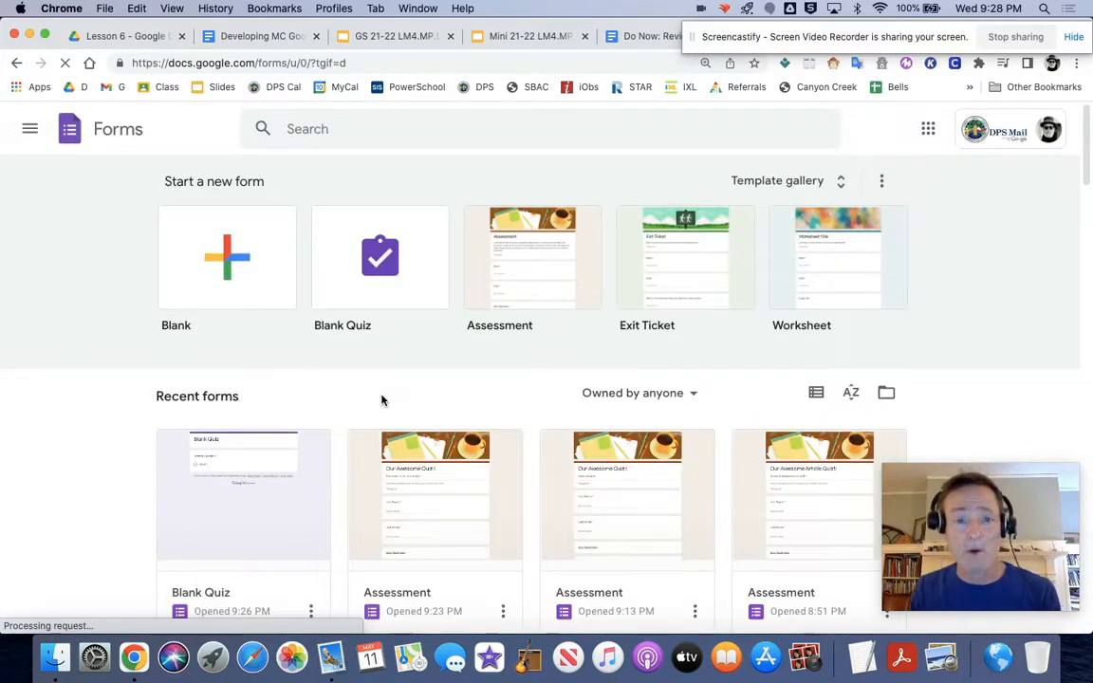
pyautogui.click(356, 258)
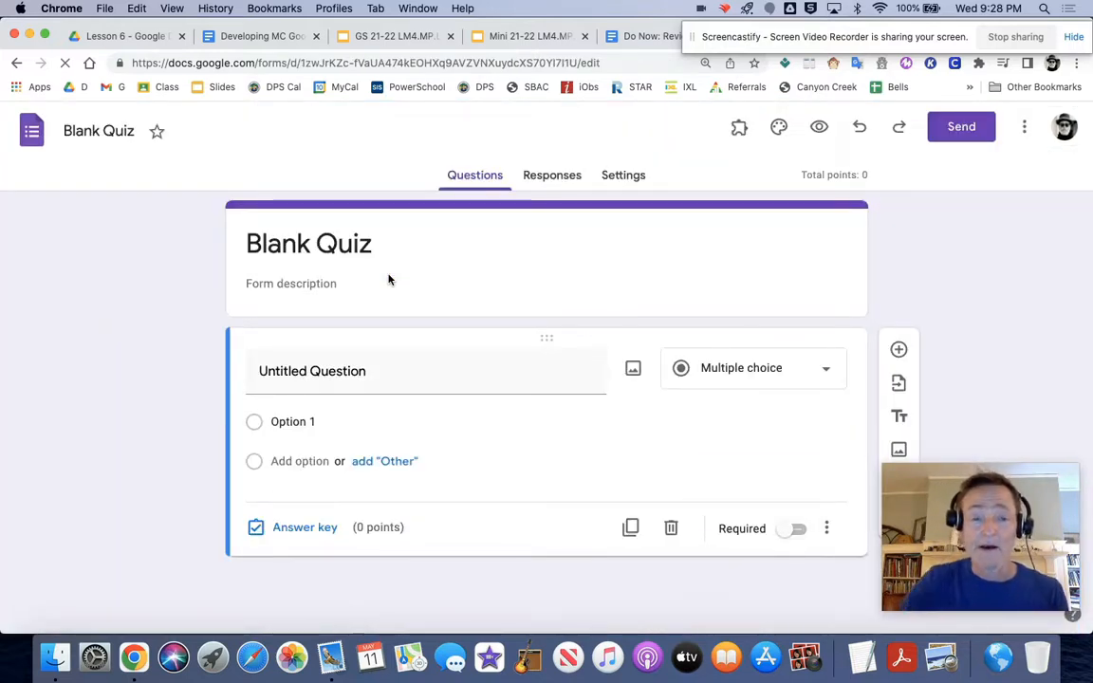
# Step: Replace the form's title with "Our Awesome Quiz!"
pyautogui.click(335, 244)
pyautogui.doubleClick(335, 244)
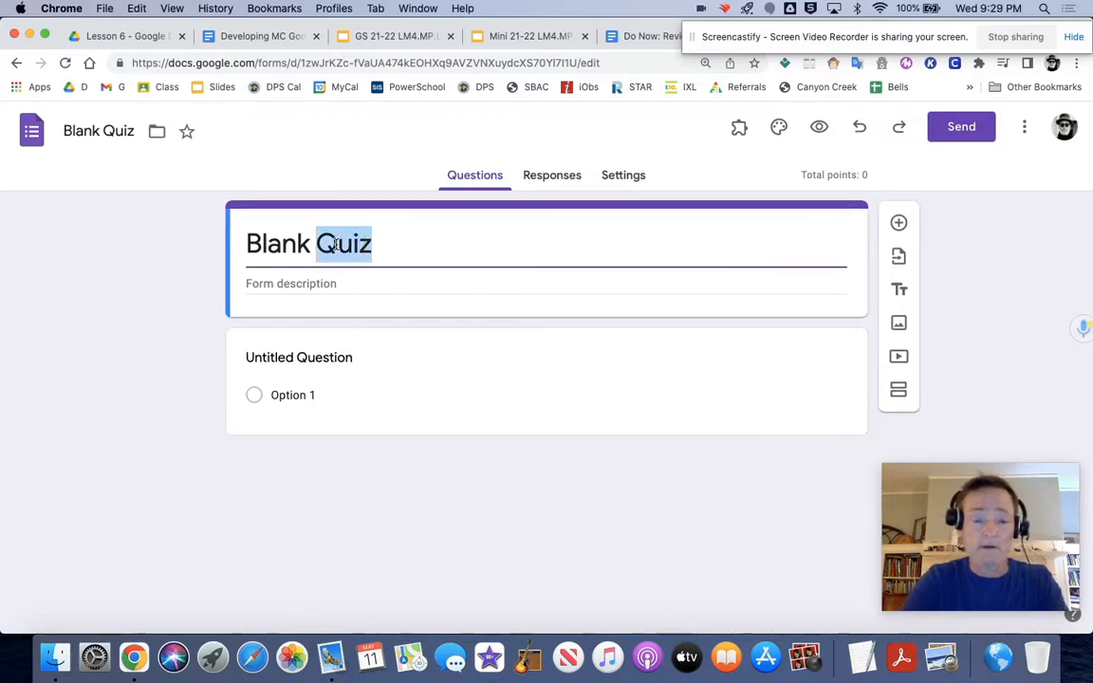
pyautogui.press('BackSpace')
pyautogui.press('BackSpace')
pyautogui.press('BackSpace')
pyautogui.press('BackSpace')
pyautogui.press('BackSpace')
pyautogui.press('BackSpace')
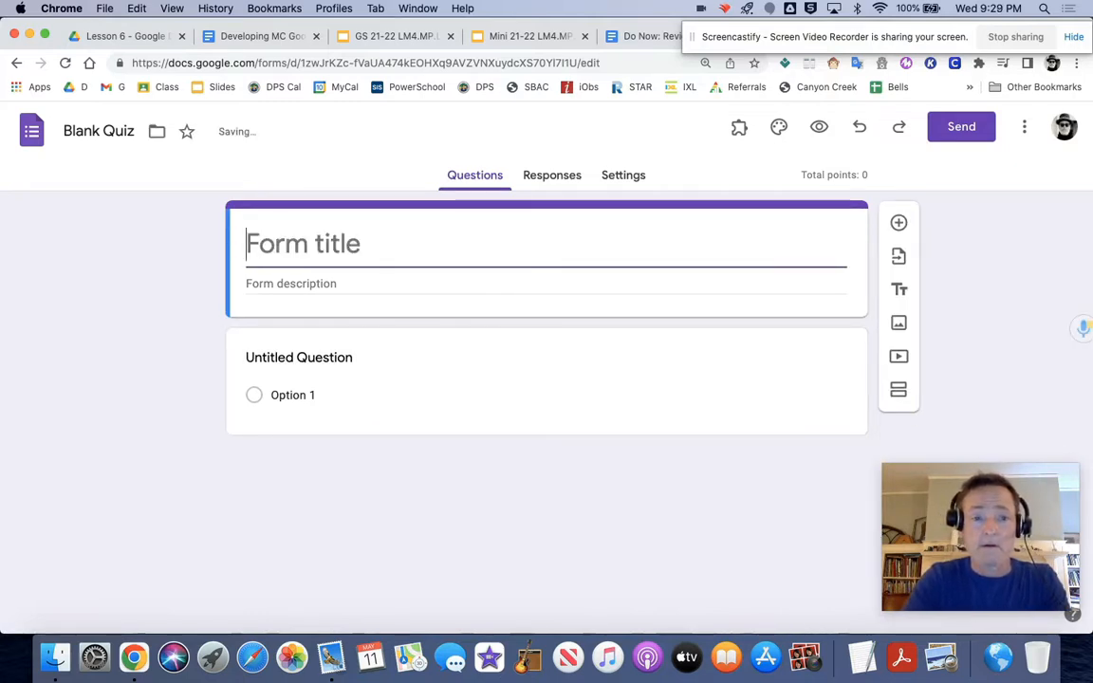
pyautogui.write('Our')
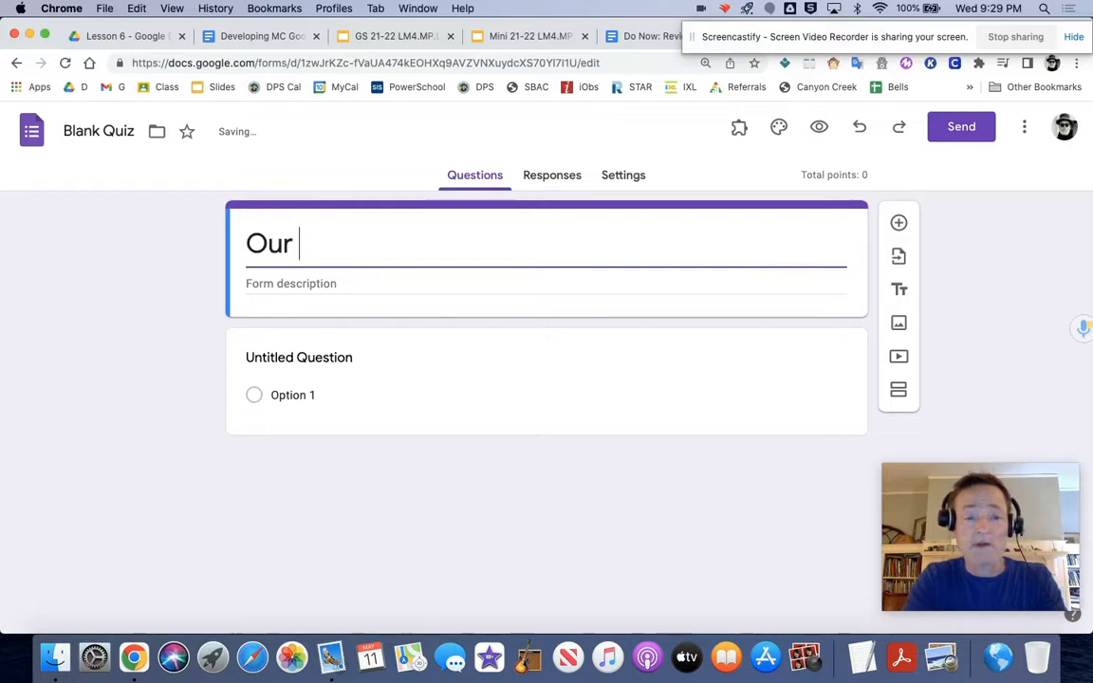
pyautogui.write(' Awesome ')
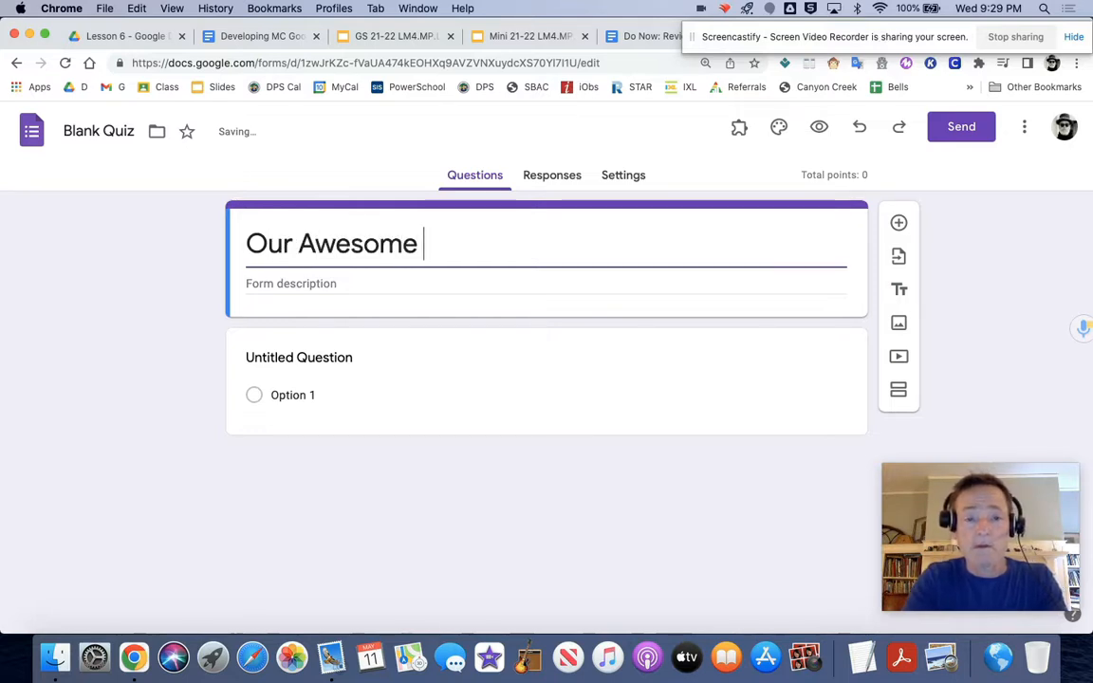
pyautogui.write('Quiz!')
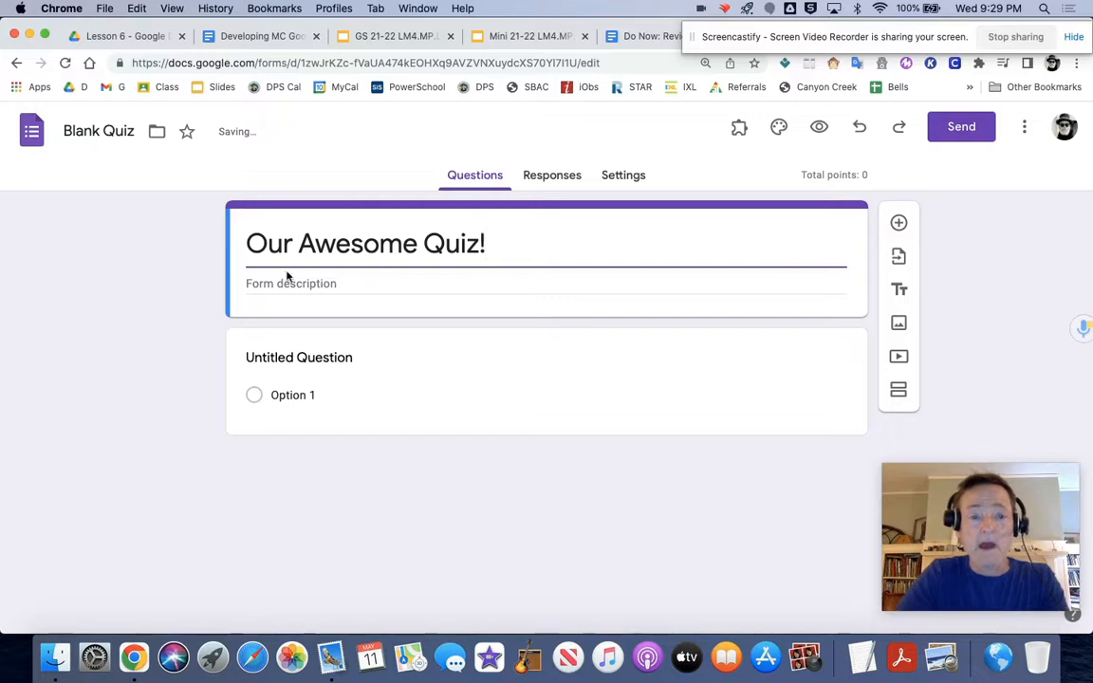
# Step: Enter "Open Notes. Good Luck!!" as the form description
pyautogui.click(252, 283)
pyautogui.write('OPen')
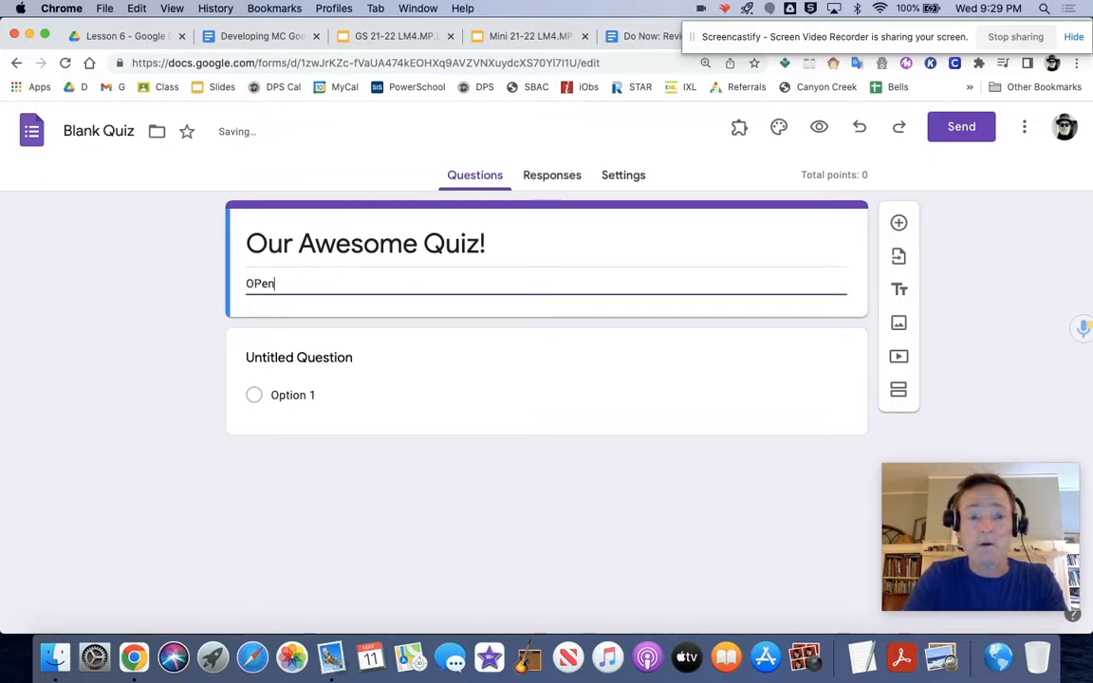
pyautogui.press('BackSpace')
pyautogui.press('BackSpace')
pyautogui.press('BackSpace')
pyautogui.write('pen N')
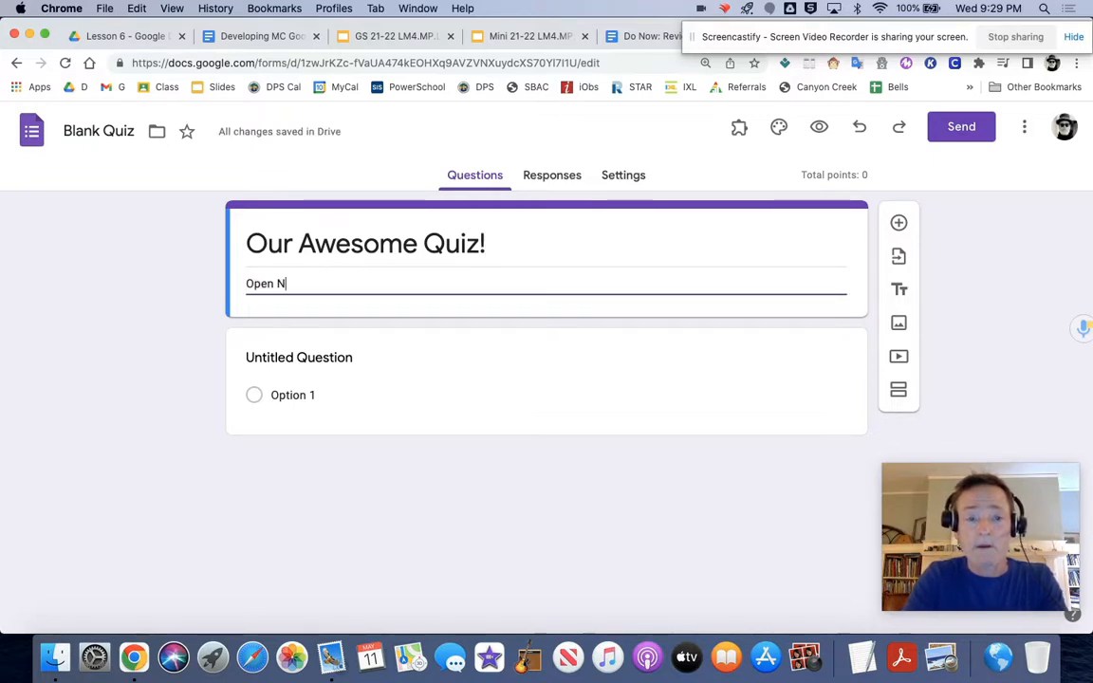
pyautogui.write('otes. ')
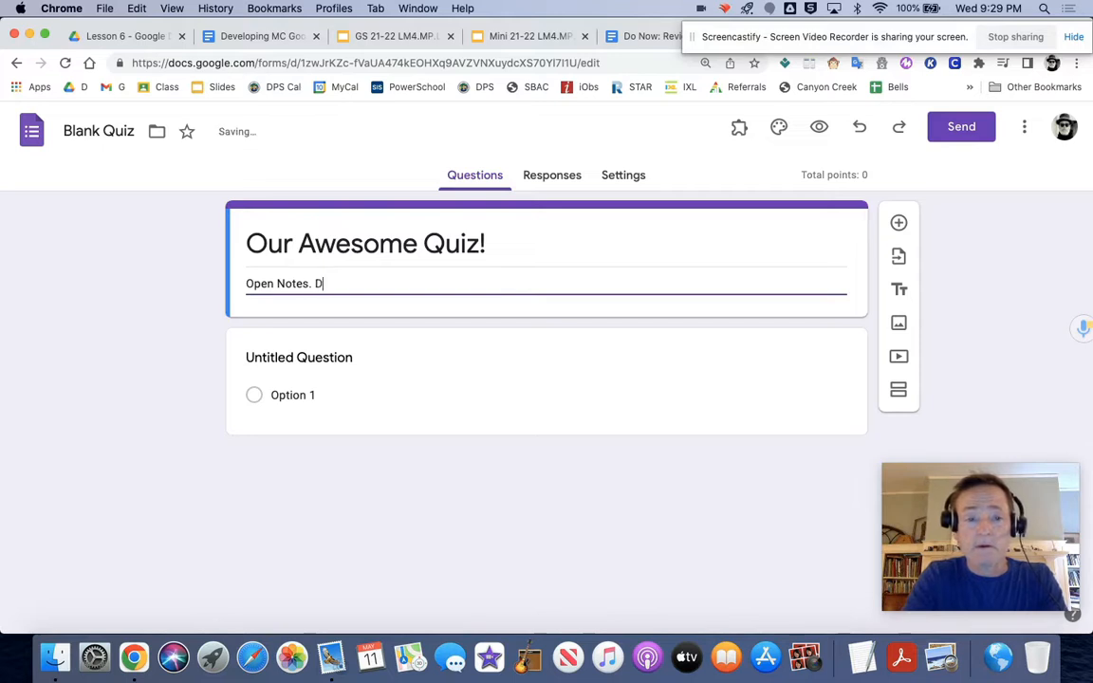
pyautogui.write('Good ')
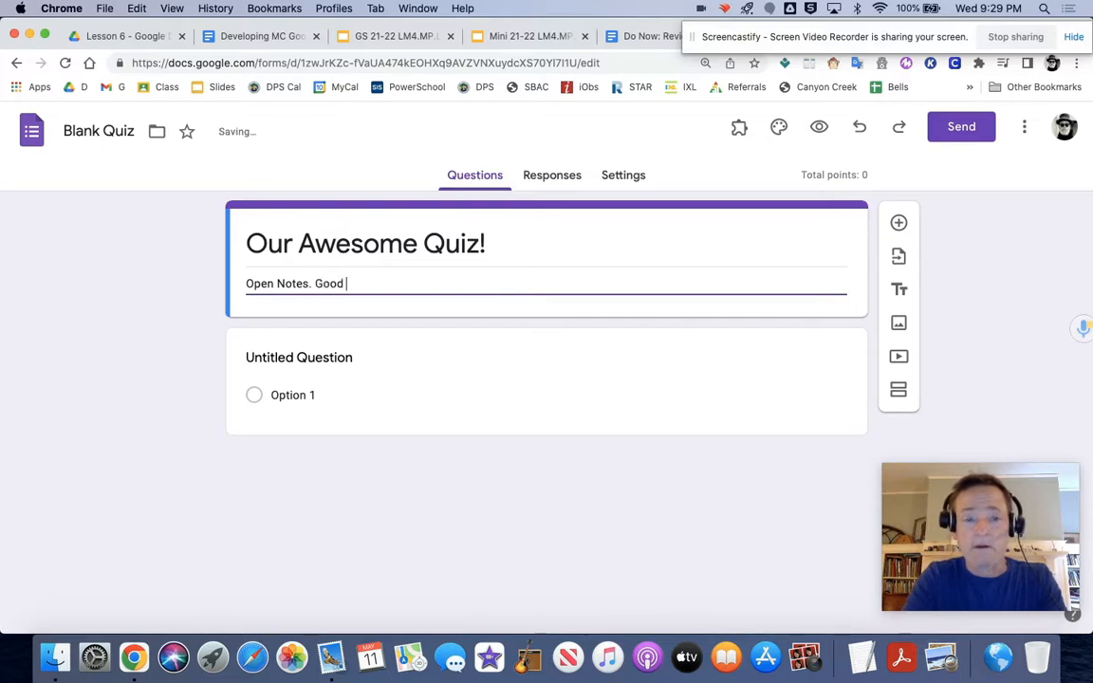
pyautogui.write('Luck!!')
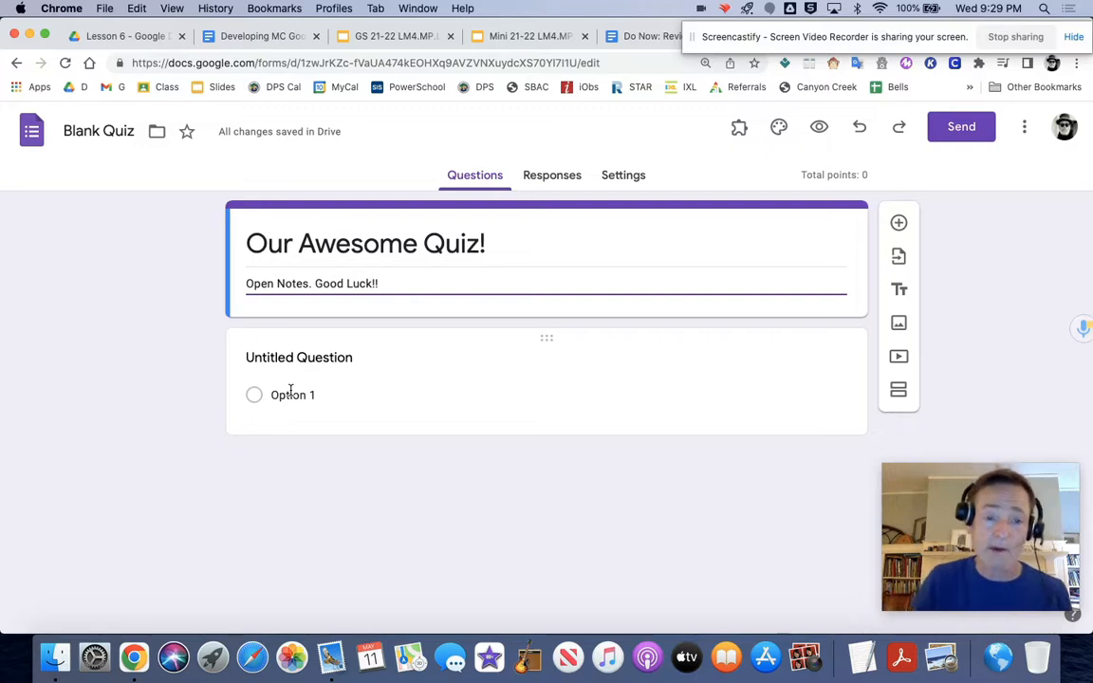
# Step: Turn the untitled question into a required short-answer question titled "First Name"
pyautogui.click(298, 360)
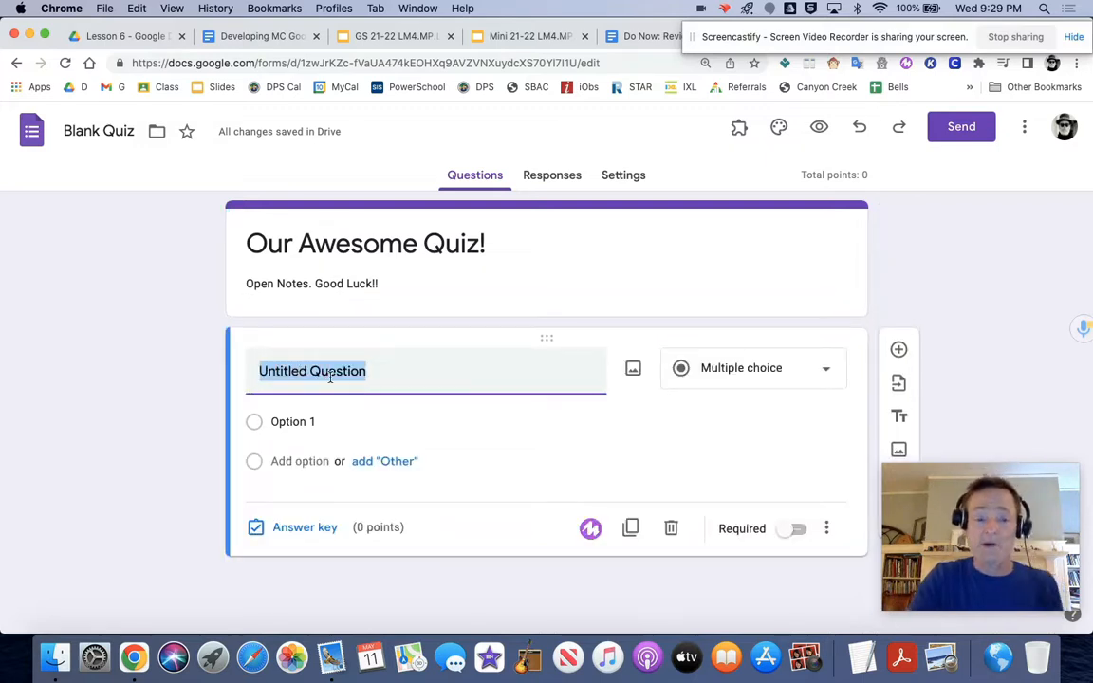
pyautogui.write('First ')
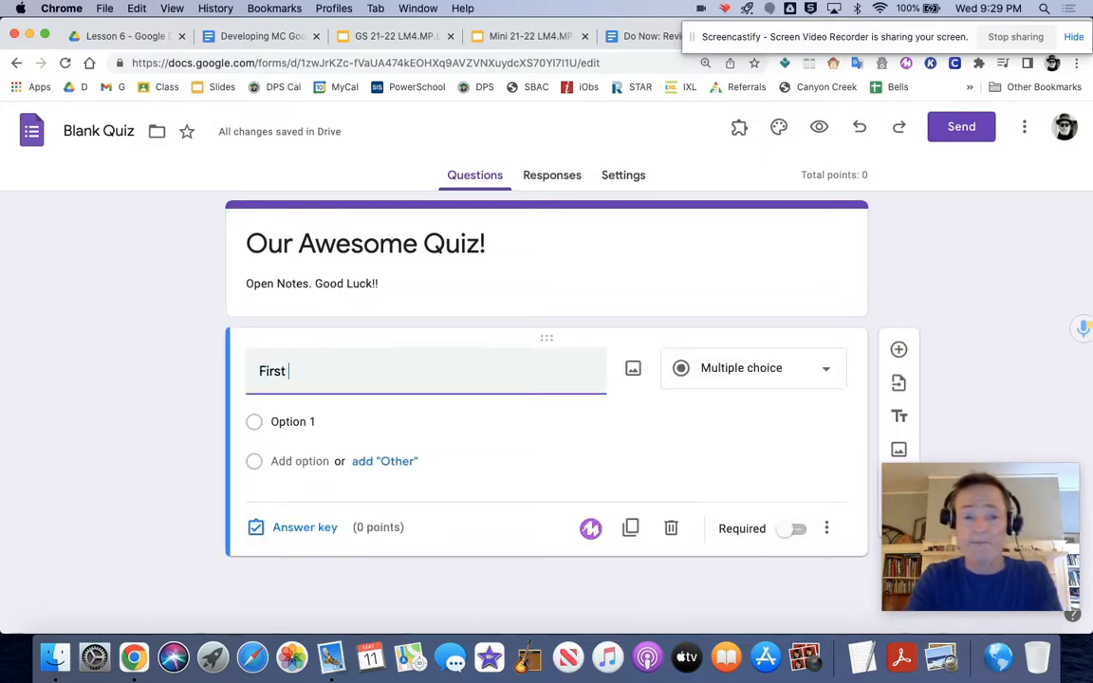
pyautogui.write('Na')
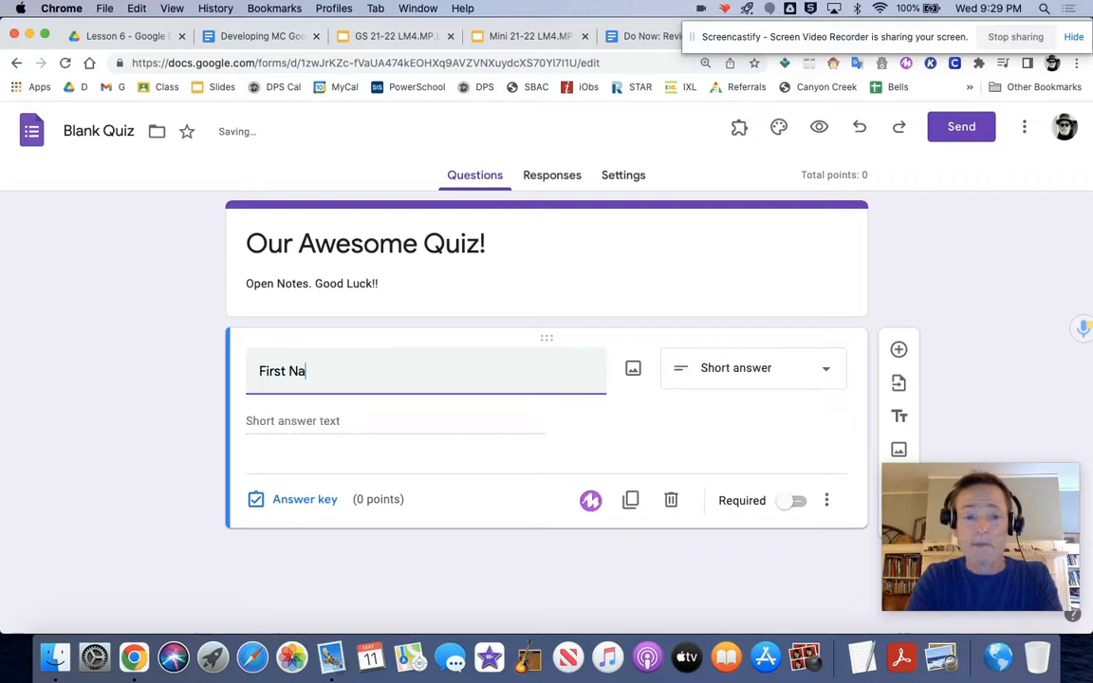
pyautogui.write('mem')
pyautogui.press('BackSpace')
pyautogui.press('BackSpace')
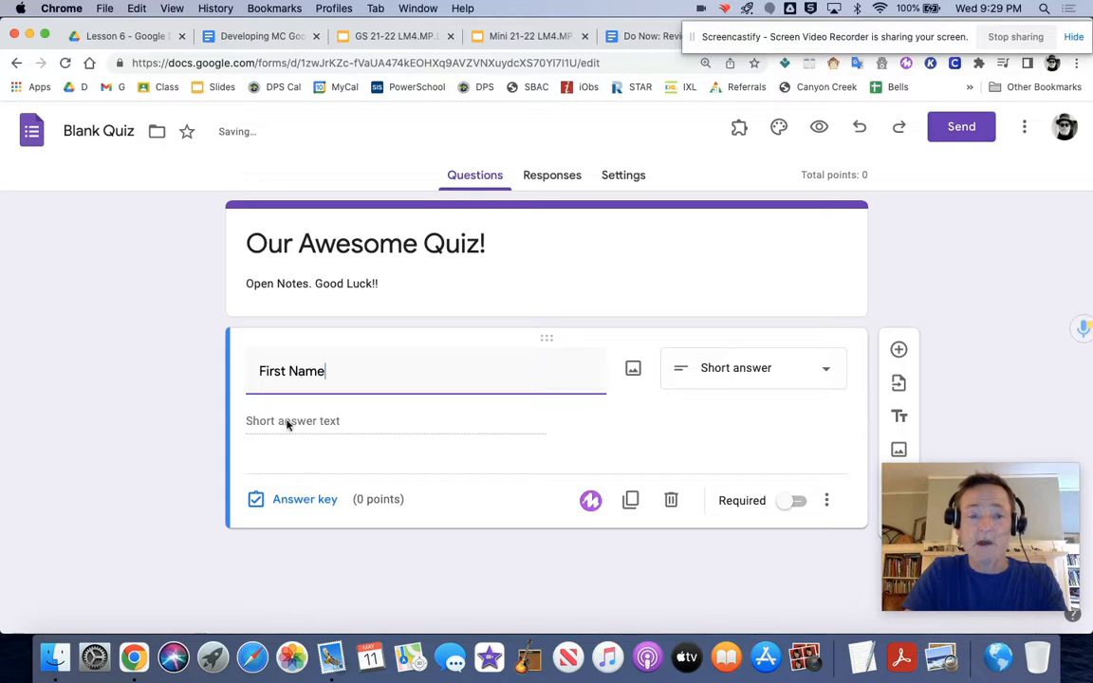
pyautogui.click(803, 509)
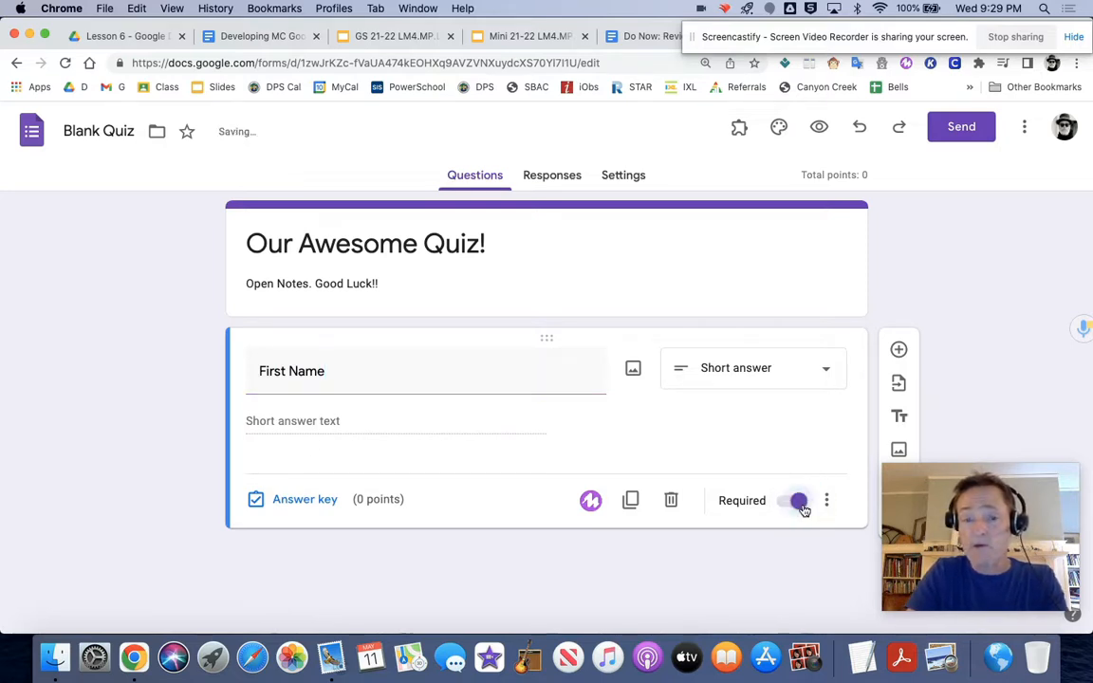
# Step: Duplicate the First Name question and retitle the copy "Last Name"
pyautogui.click(630, 500)
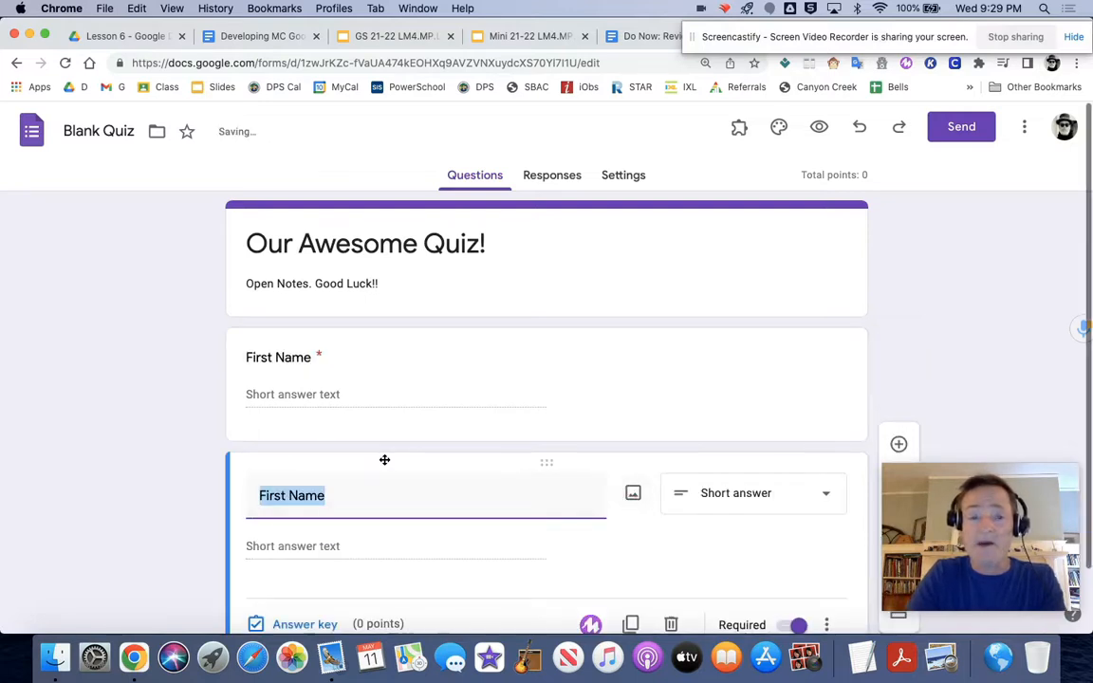
pyautogui.click(286, 496)
pyautogui.moveTo(285, 495); pyautogui.dragTo(229, 484)
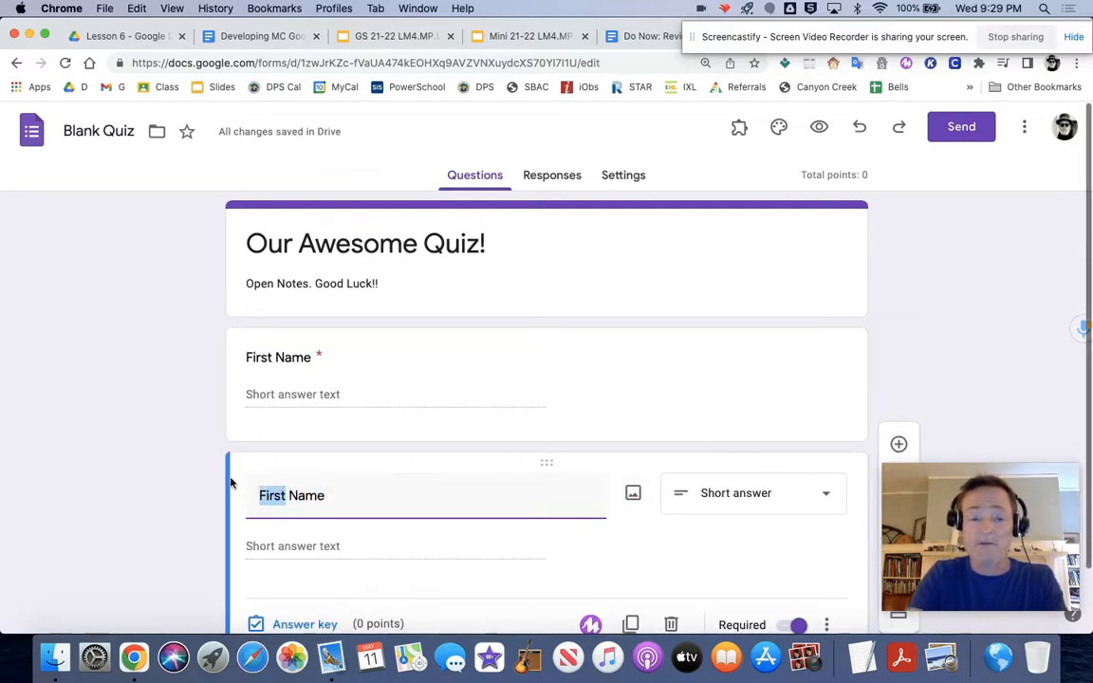
pyautogui.write('Last')
# Step: Add a multiple-choice question below Last Name reading "What is the region of the brain that develops earlier?"
pyautogui.scroll(-2, 231, 483)
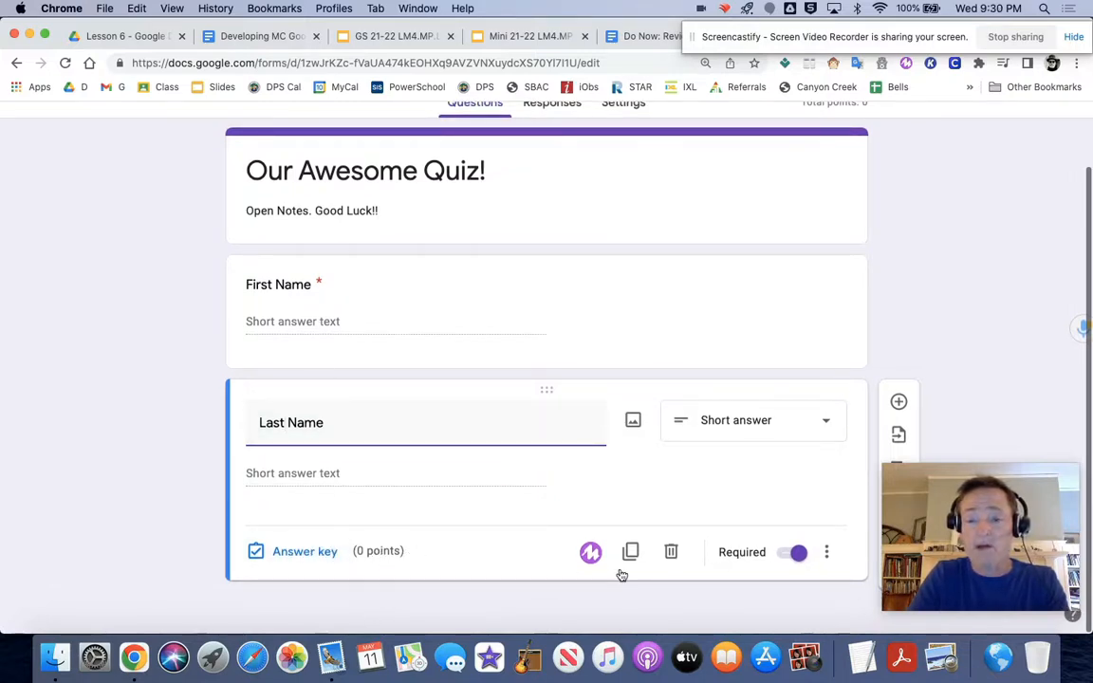
pyautogui.click(901, 405)
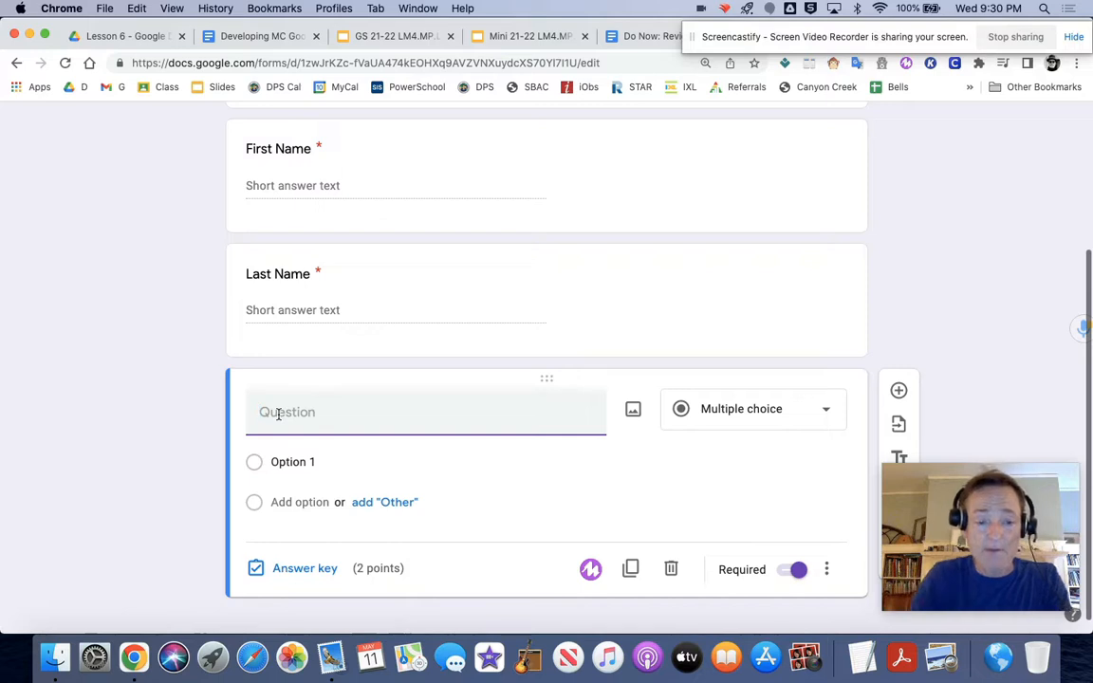
pyautogui.write('What is ')
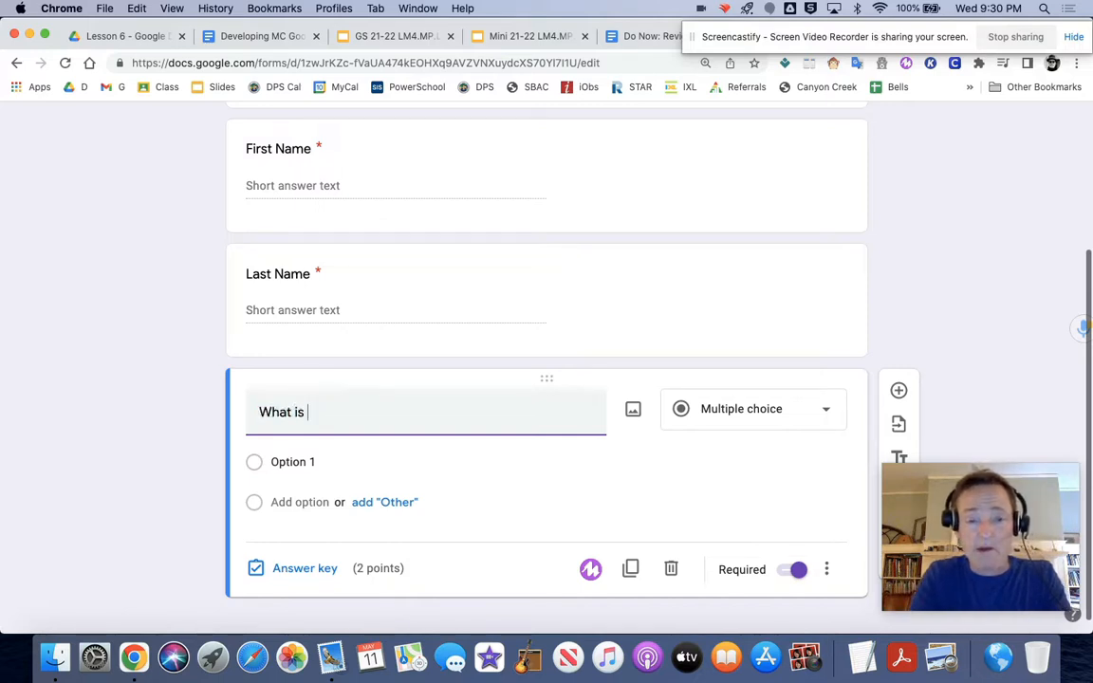
pyautogui.write('the first re')
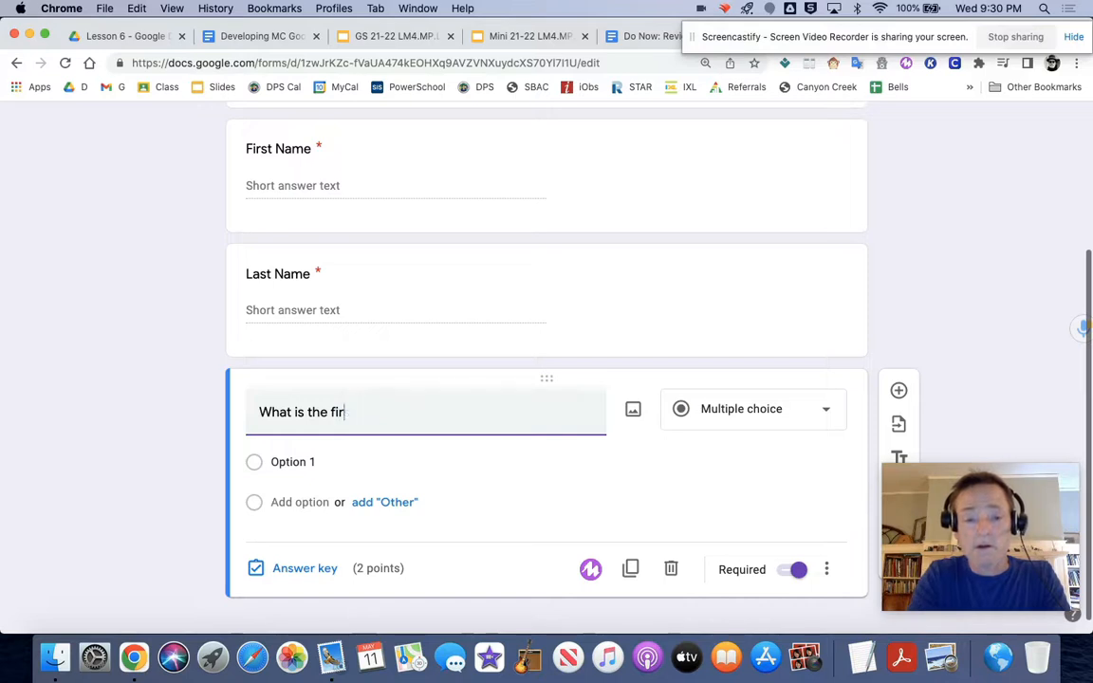
pyautogui.press('BackSpace')
pyautogui.press('BackSpace')
pyautogui.press('BackSpace')
pyautogui.write('re')
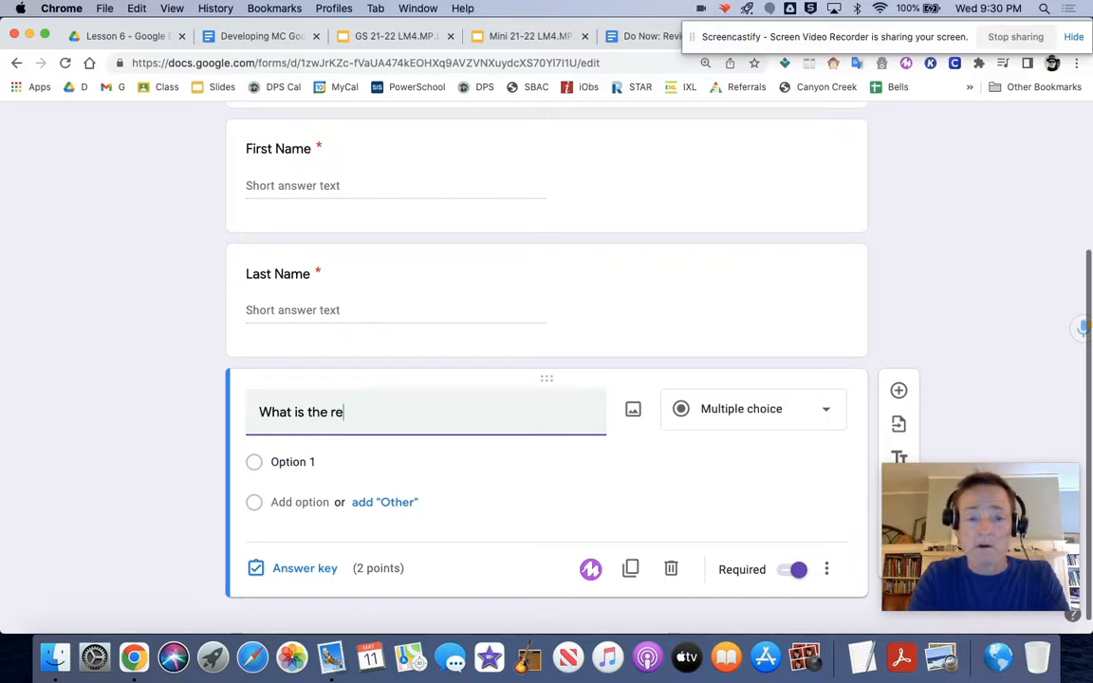
pyautogui.write('gion of the br')
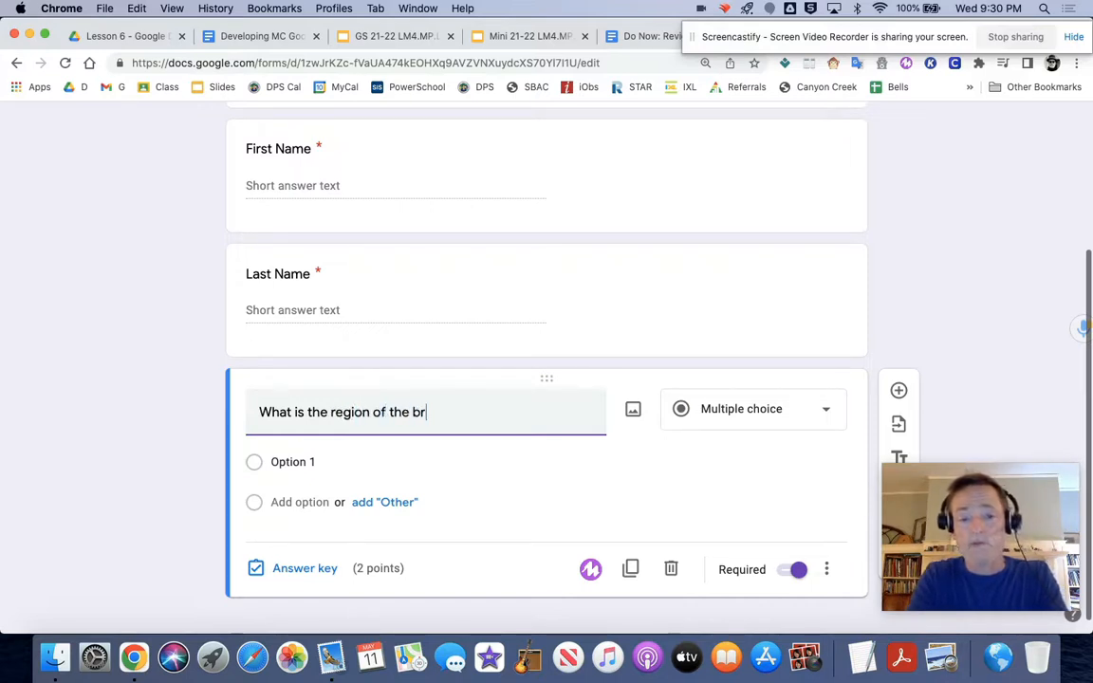
pyautogui.write('ain that devel')
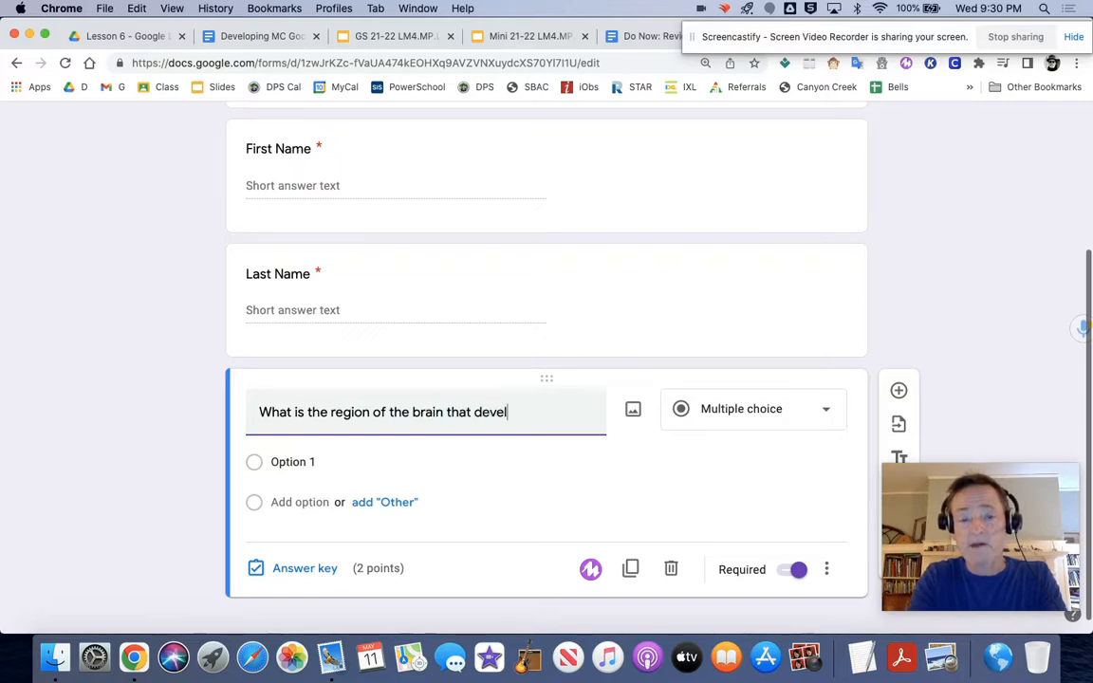
pyautogui.write('ops earlier?')
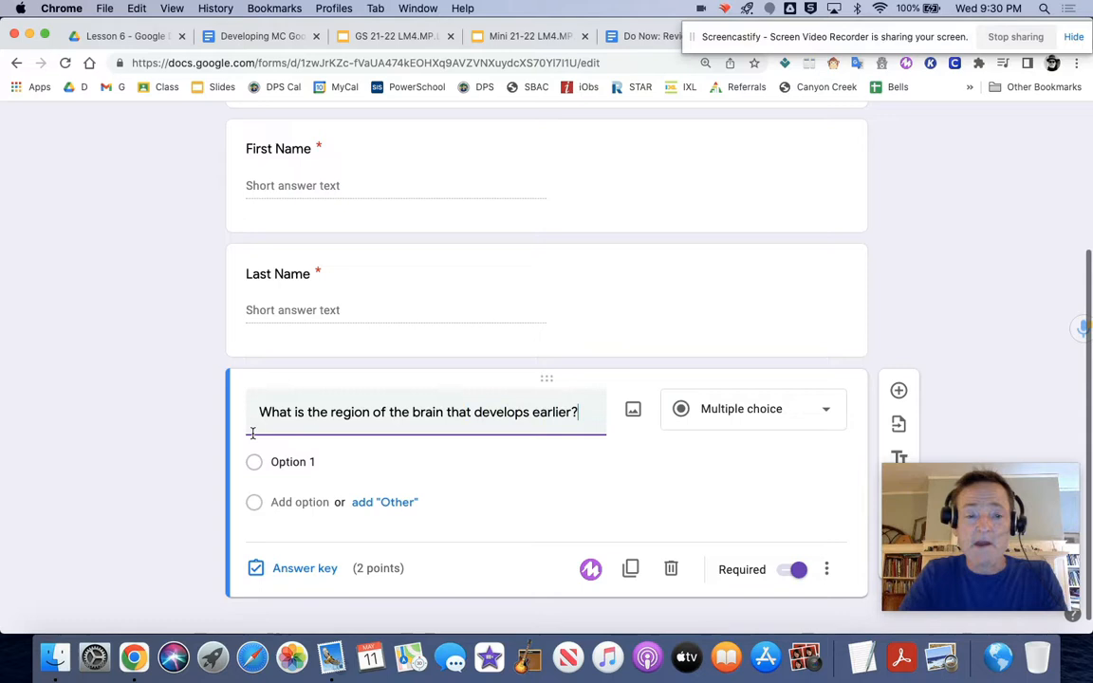
# Step: Enter "Limbic system" and "Frontal lobe" as the first two answer options of the brain region question
pyautogui.click(296, 460)
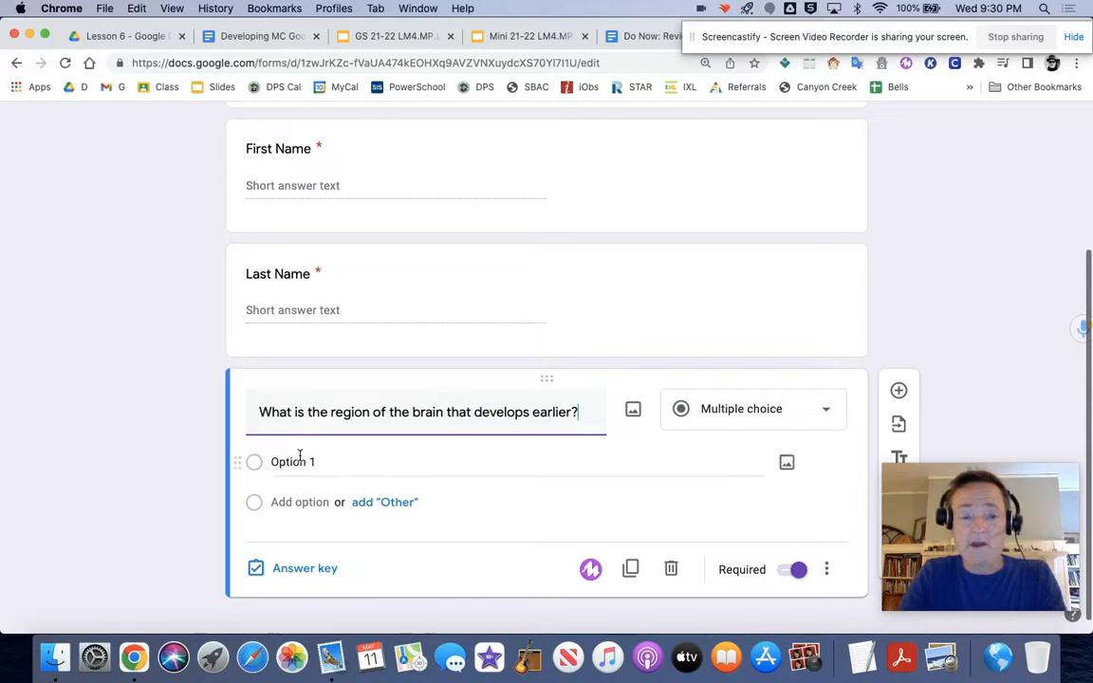
pyautogui.write('L')
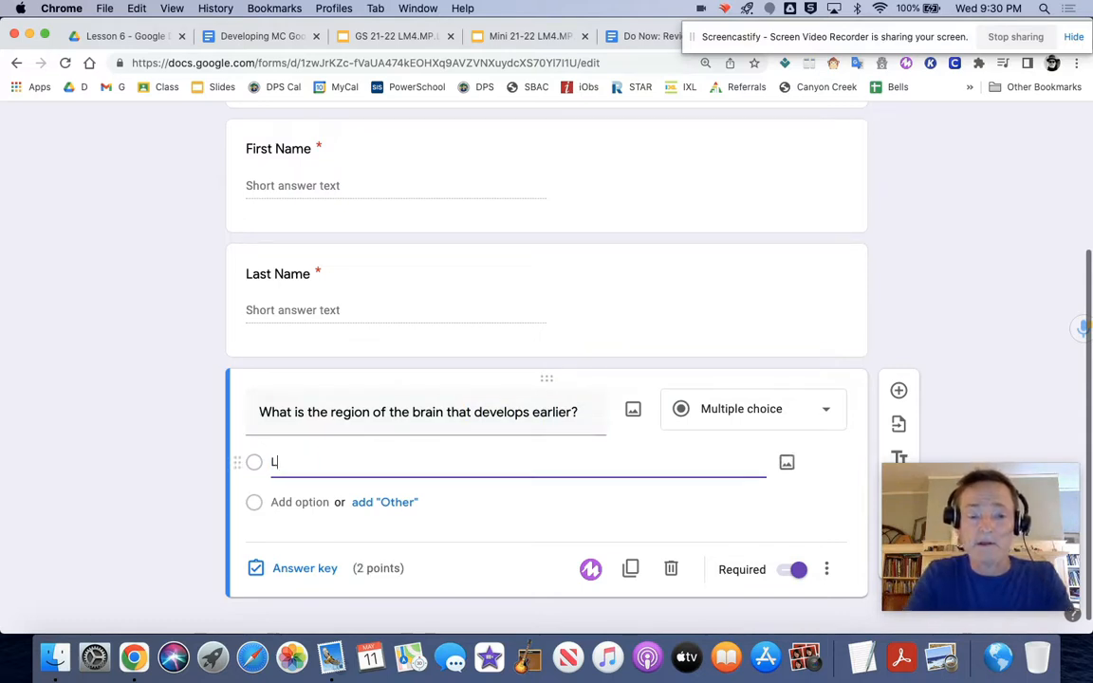
pyautogui.write('imbic system')
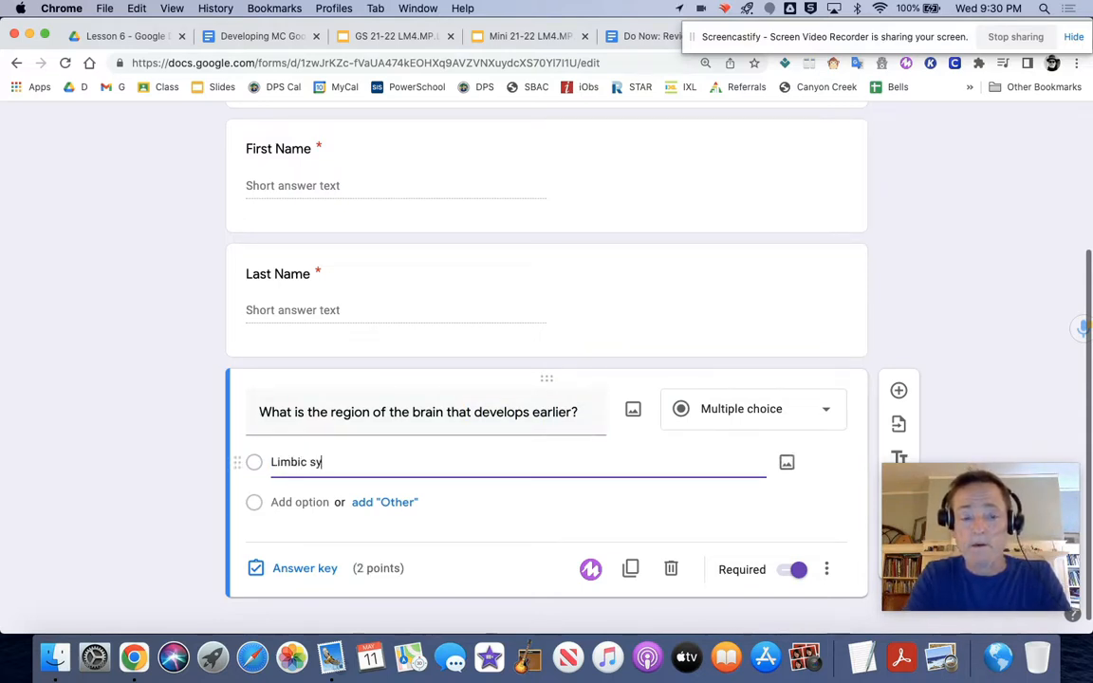
pyautogui.click(314, 504)
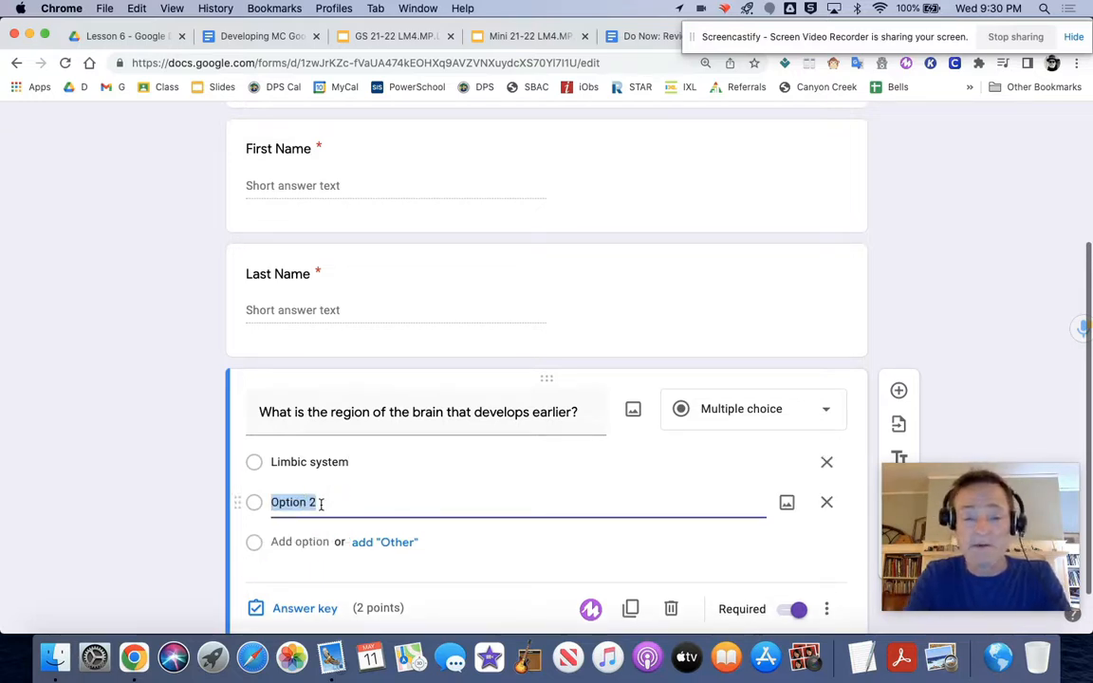
pyautogui.write('Frontal lobe')
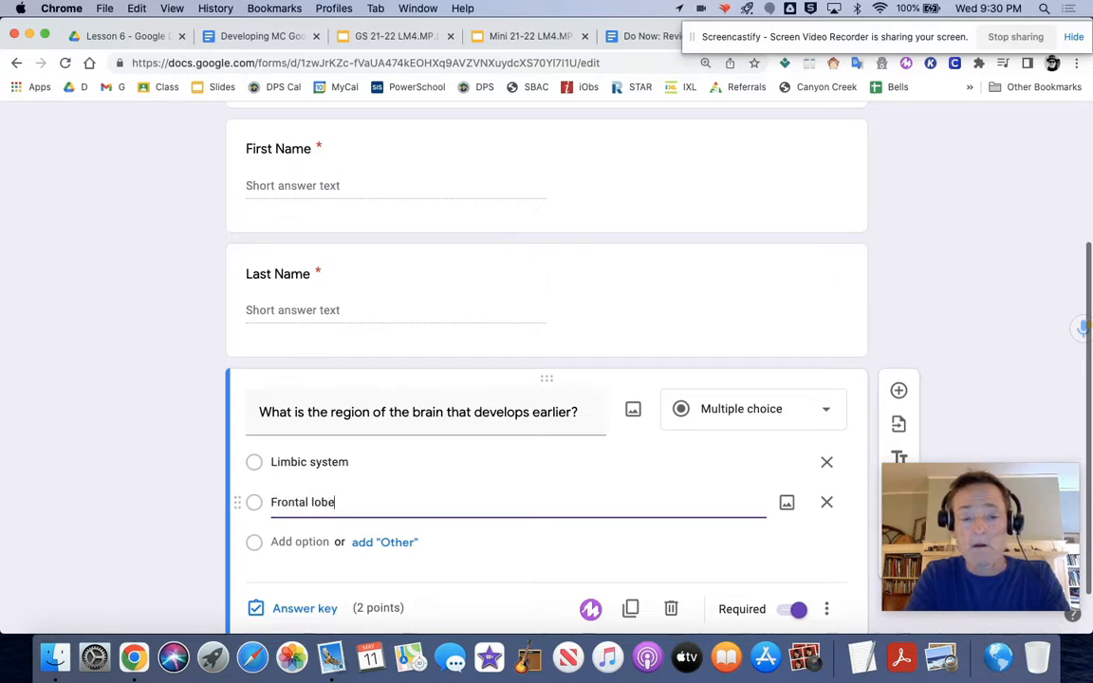
# Step: Add "Neural pathways" as the third answer option of the brain region question
pyautogui.click(302, 542)
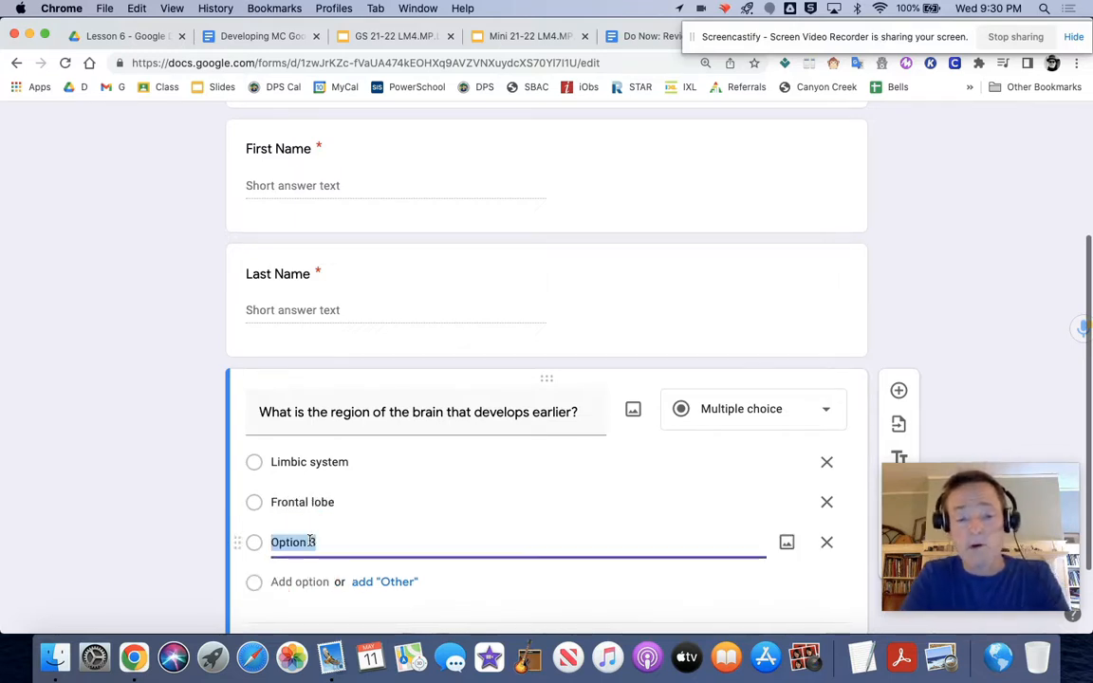
pyautogui.write('Neural')
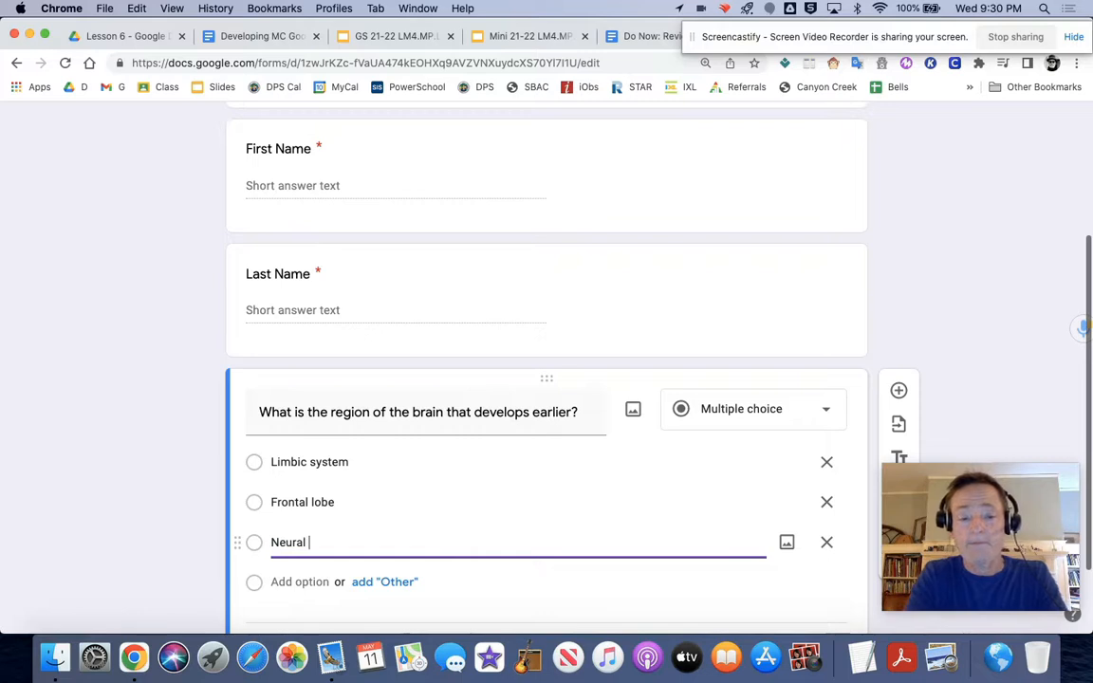
pyautogui.write(' pathway')
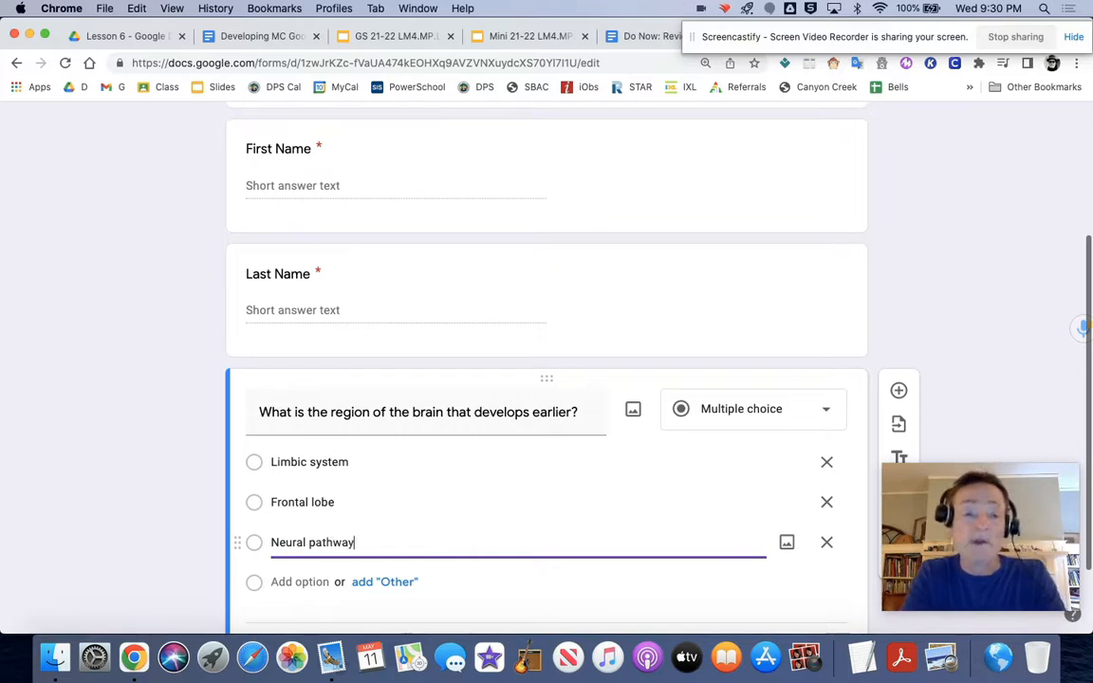
pyautogui.press('Return')
pyautogui.tripleClick(376, 538)
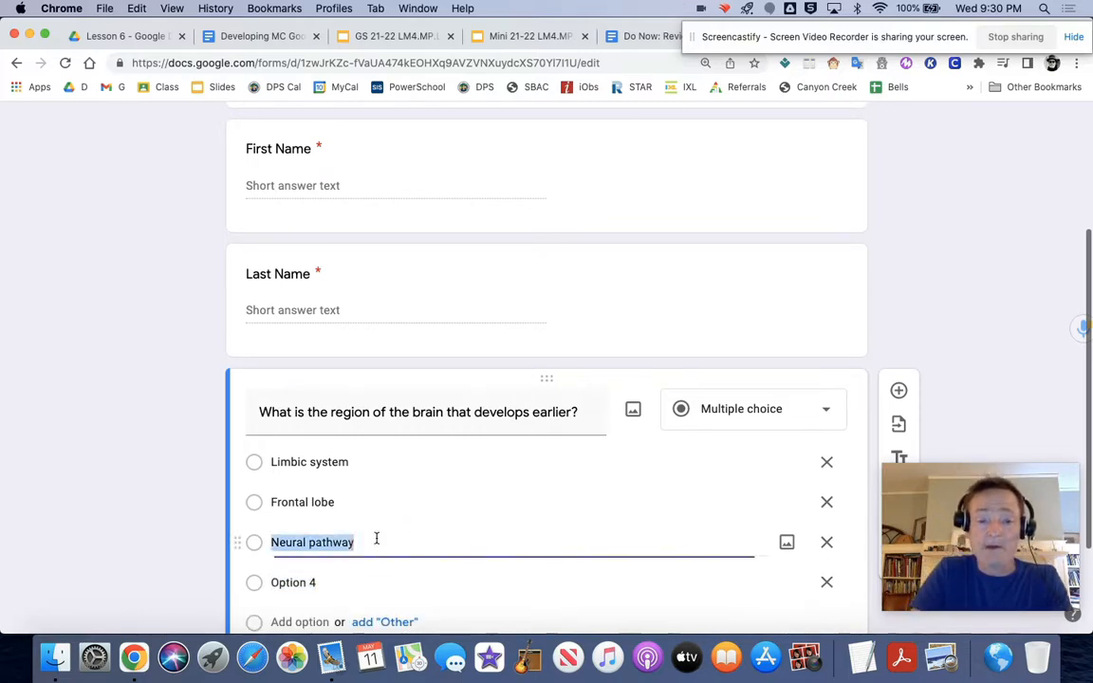
pyautogui.write('s')
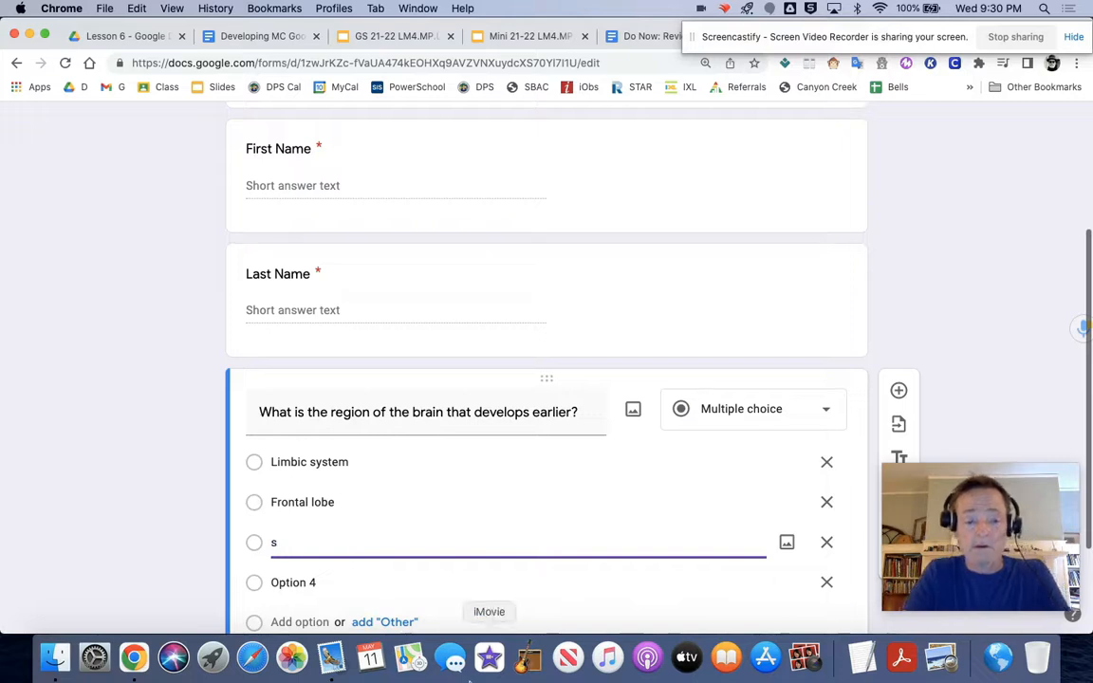
pyautogui.press('super+z')
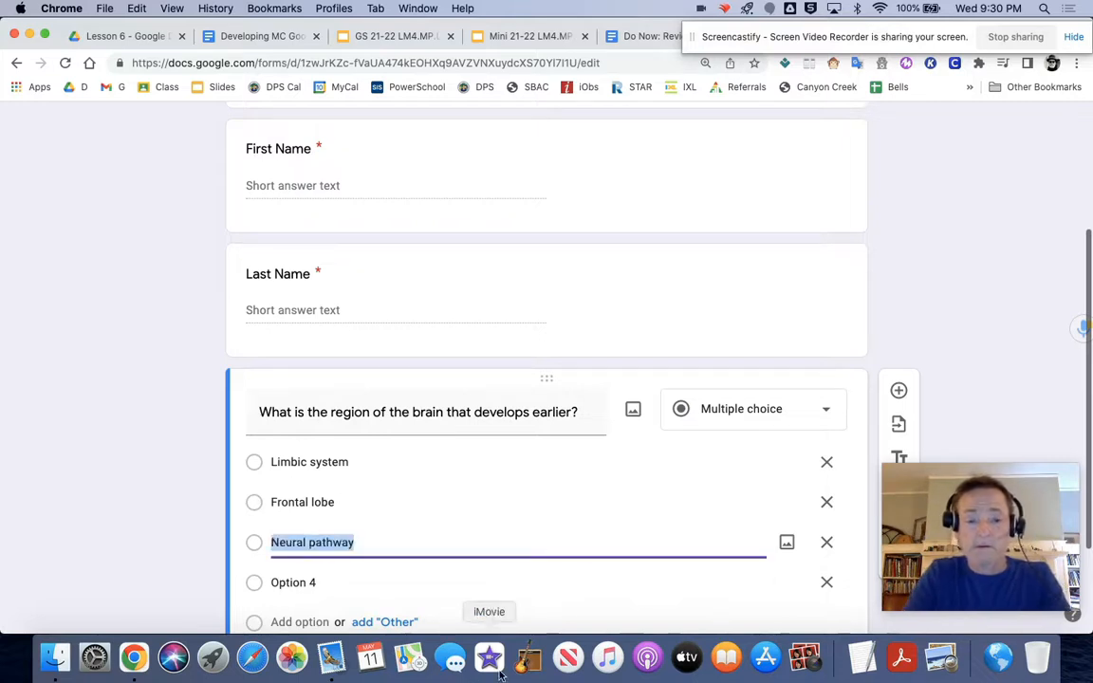
pyautogui.click(377, 543)
pyautogui.write('s')
# Step: Enter "Dopamine receptors" as the fourth answer option of the brain region question
pyautogui.click(346, 581)
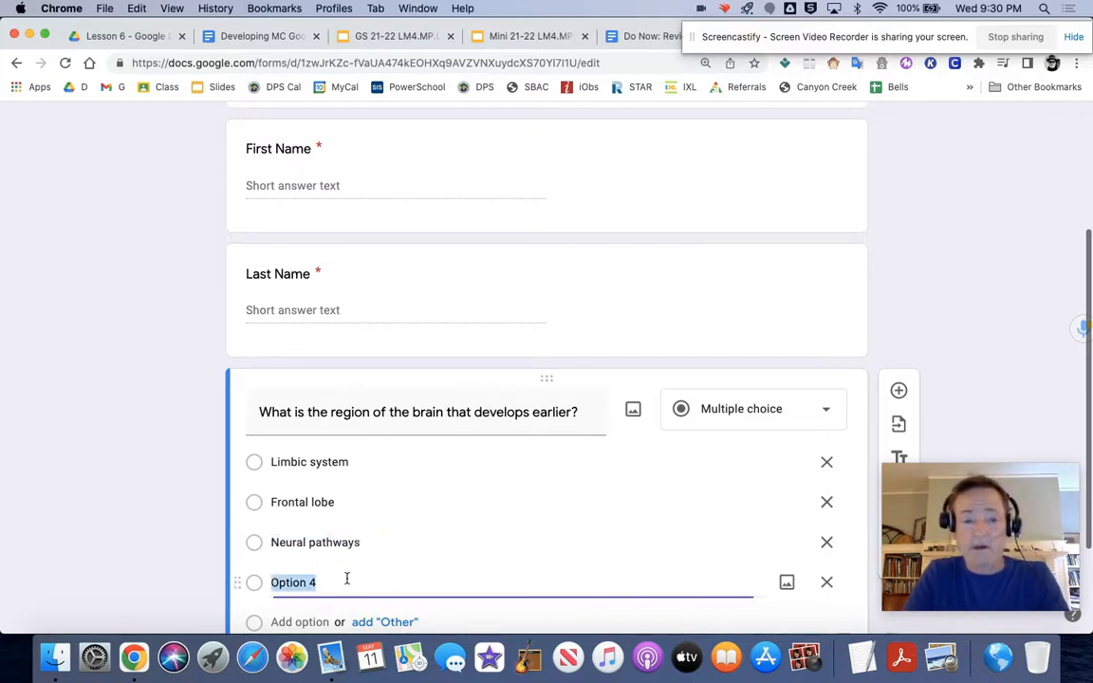
pyautogui.write('Dopami')
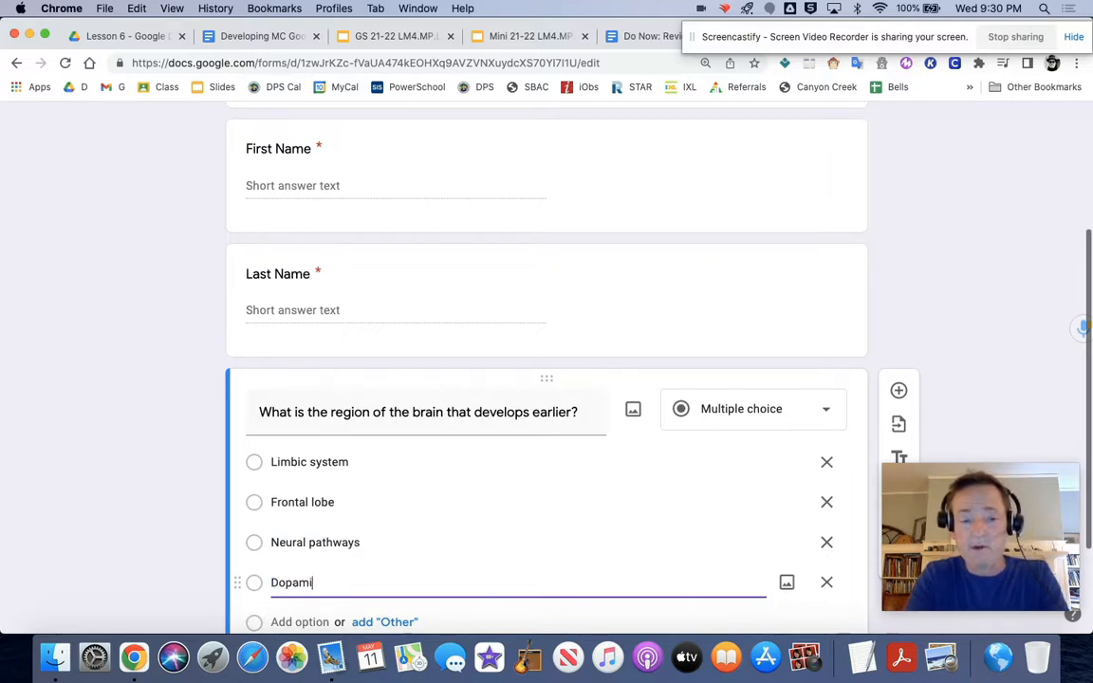
pyautogui.write('ne recep')
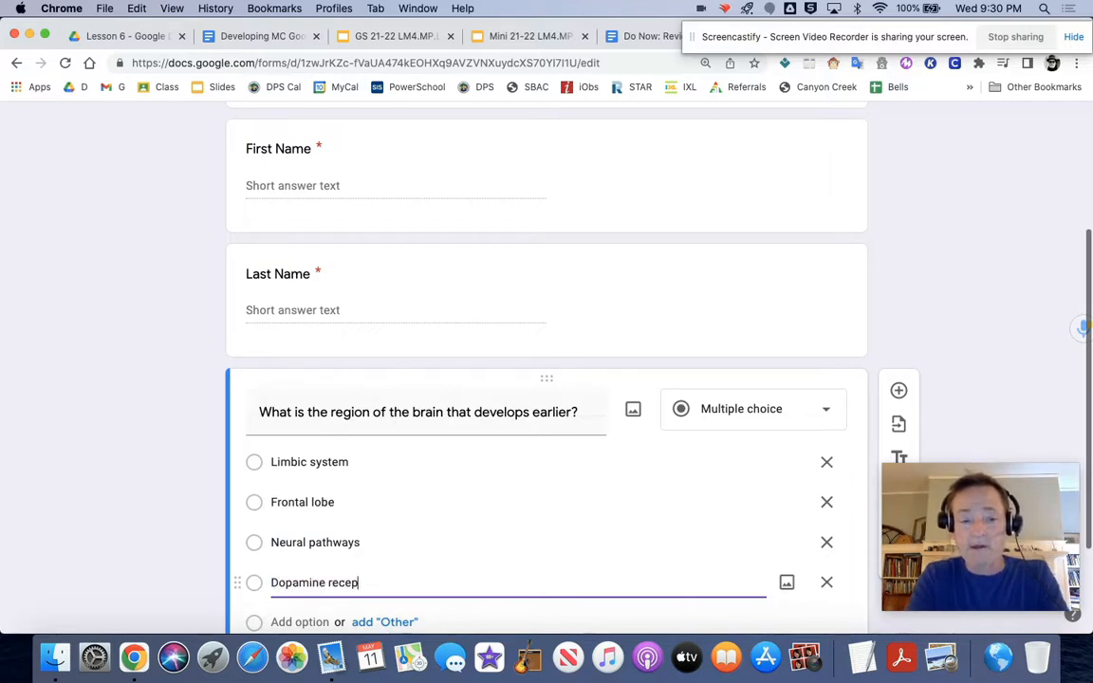
pyautogui.write('tors')
# Step: Mark "Limbic system" as the correct answer in the question's answer key, and move that option below "Frontal lobe"
pyautogui.scroll(-2, 546, 380)
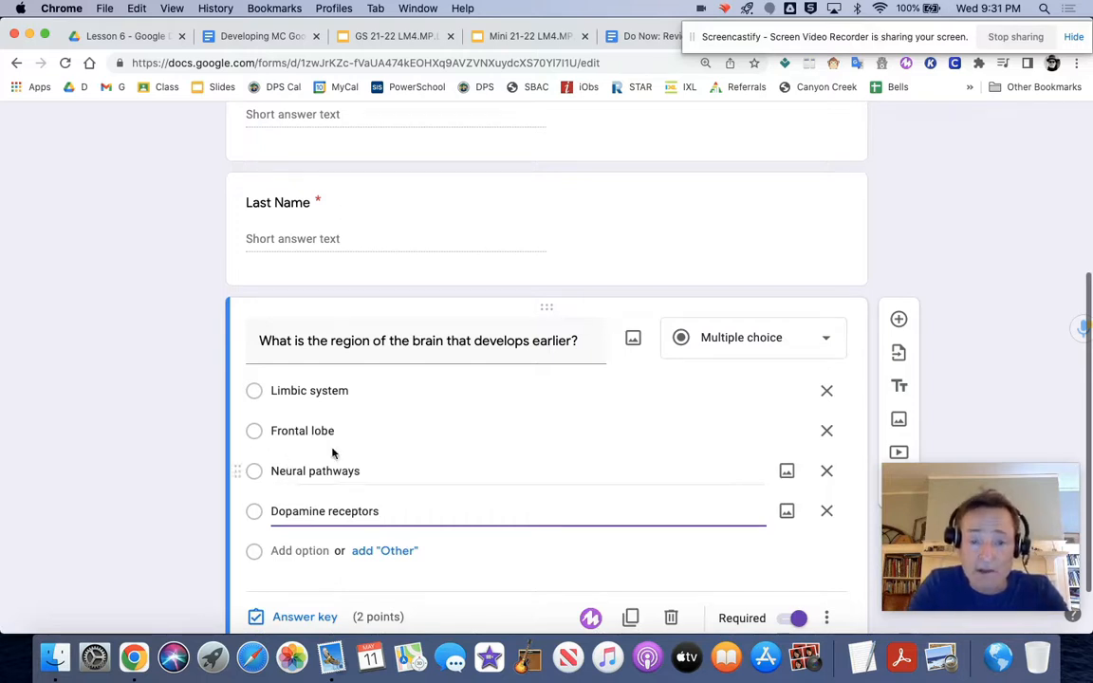
pyautogui.scroll(-1, 332, 546)
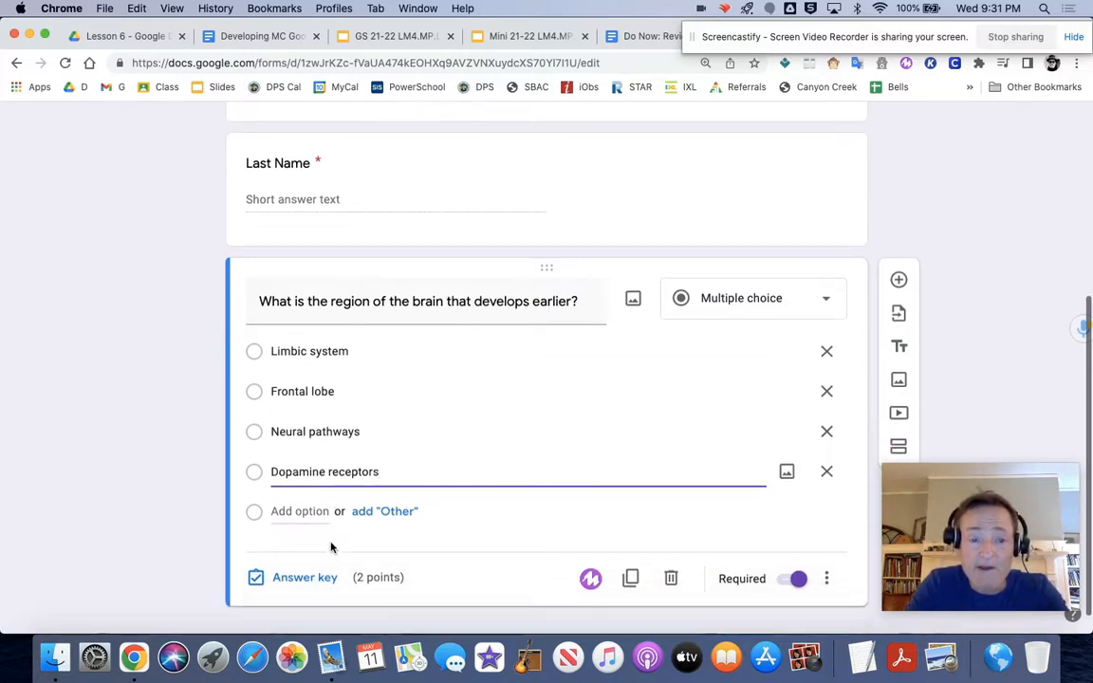
pyautogui.click(310, 577)
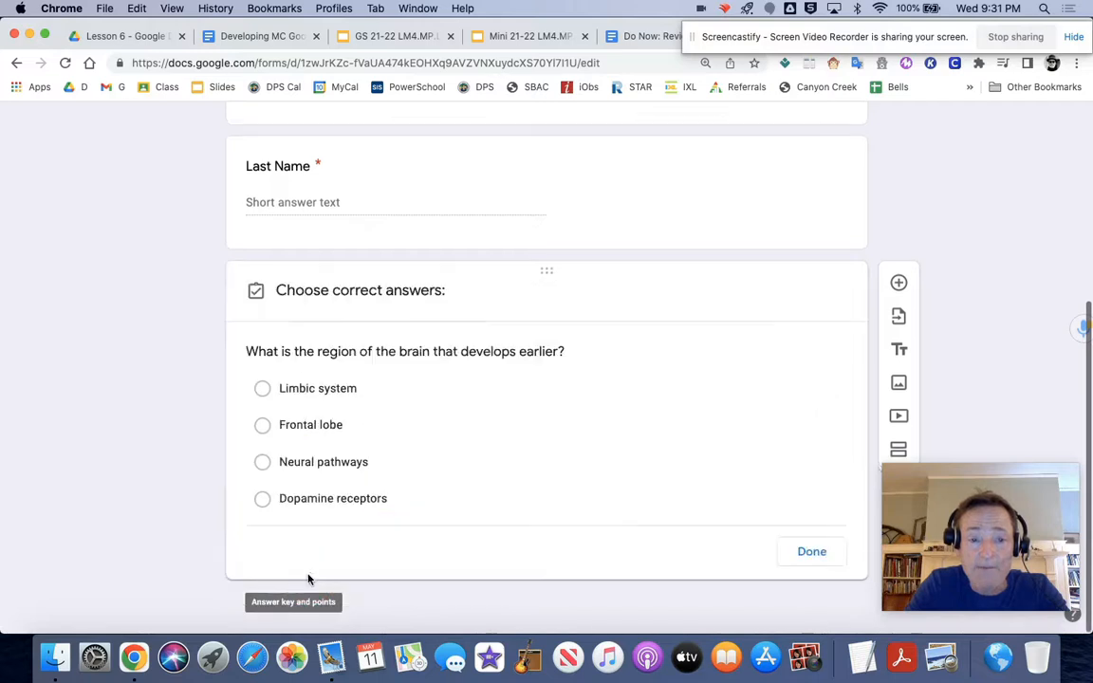
pyautogui.click(321, 389)
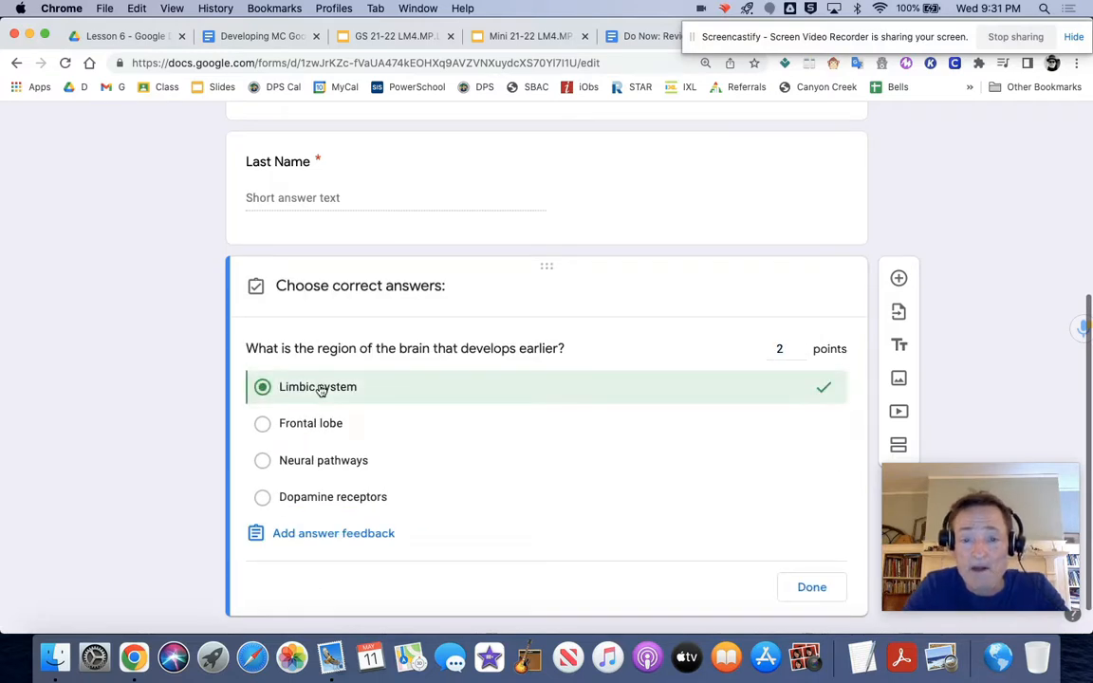
pyautogui.click(816, 588)
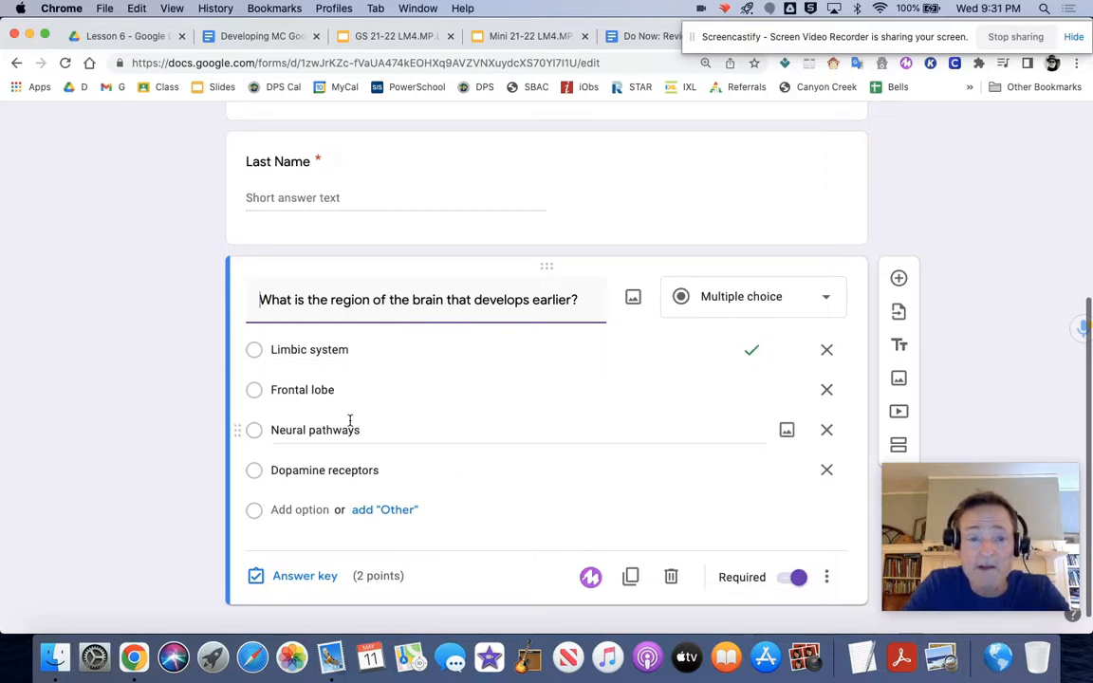
pyautogui.moveTo(239, 350); pyautogui.dragTo(240, 421)
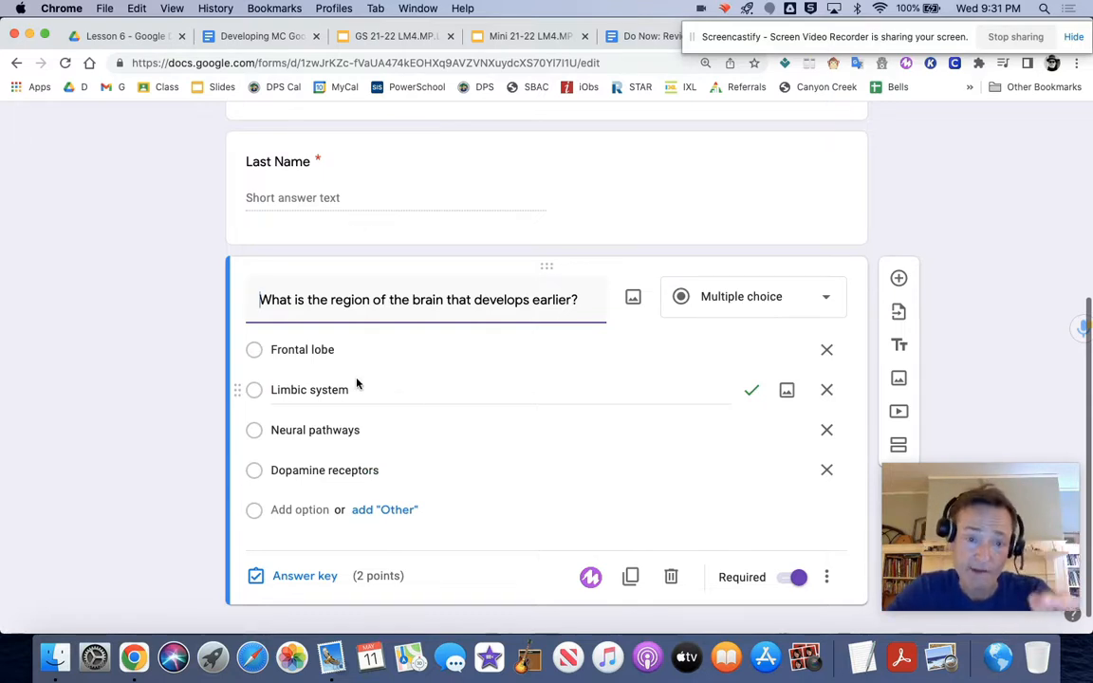
# Step: Duplicate the brain region question three times, keeping its answer options and answer key
pyautogui.scroll(-1, 381, 392)
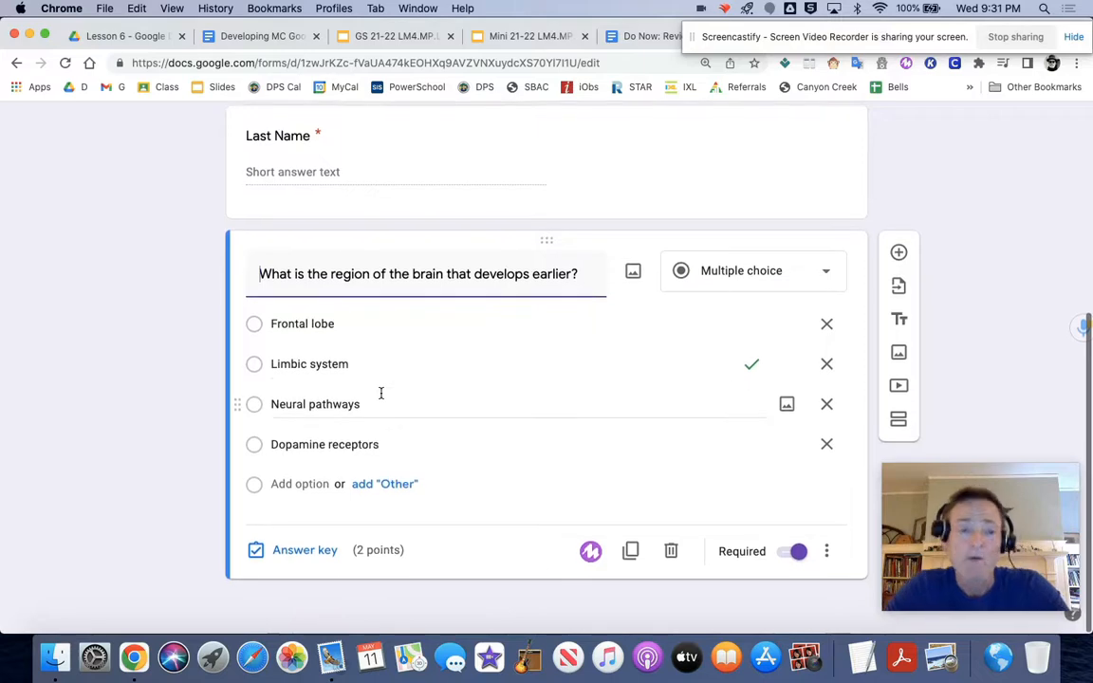
pyautogui.click(630, 551)
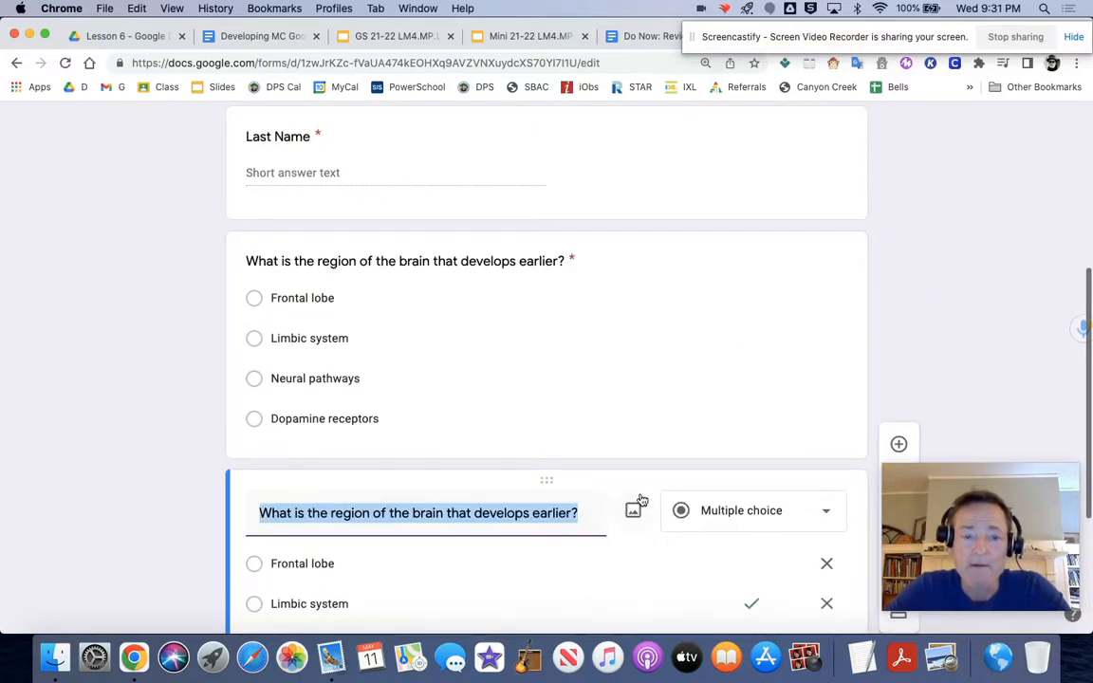
pyautogui.scroll(-4, 643, 500)
pyautogui.click(634, 605)
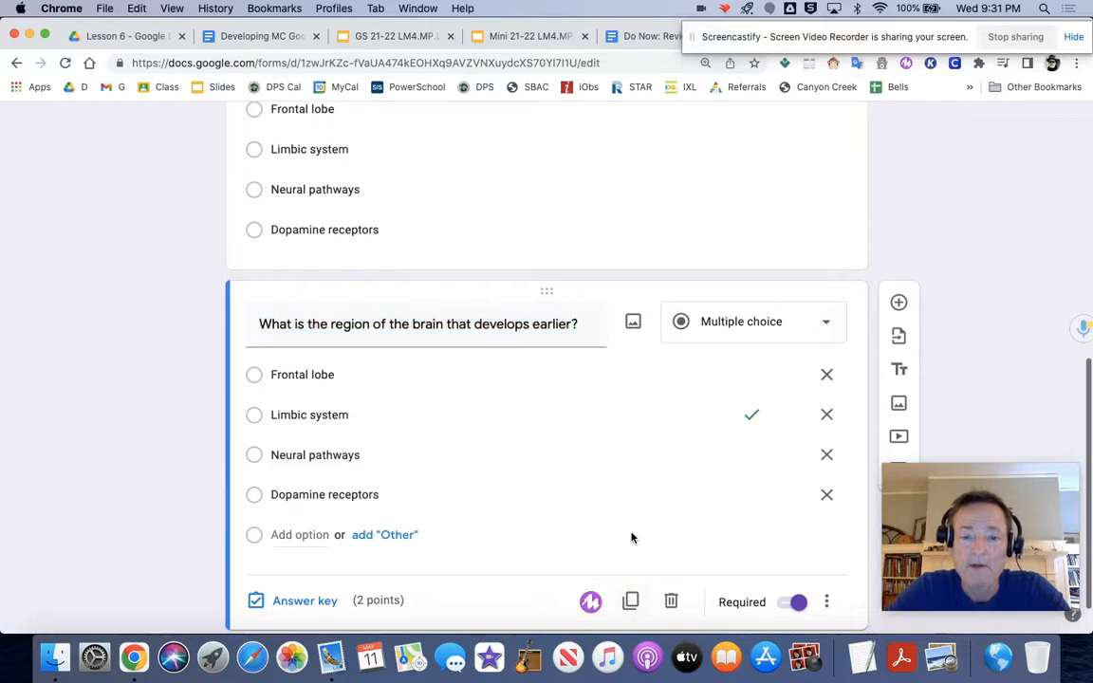
pyautogui.scroll(-1, 632, 538)
pyautogui.click(630, 550)
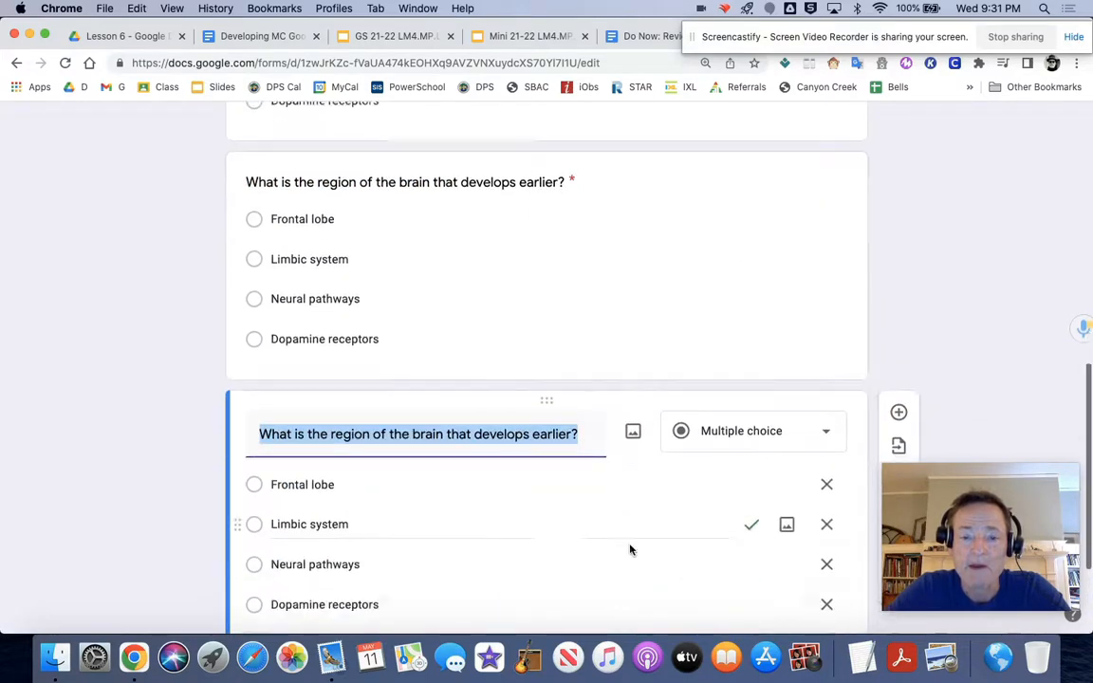
pyautogui.click(631, 550)
# Step: Review the duplicated brain region questions, their point values and the quiz's total points
pyautogui.scroll(10, 630, 550)
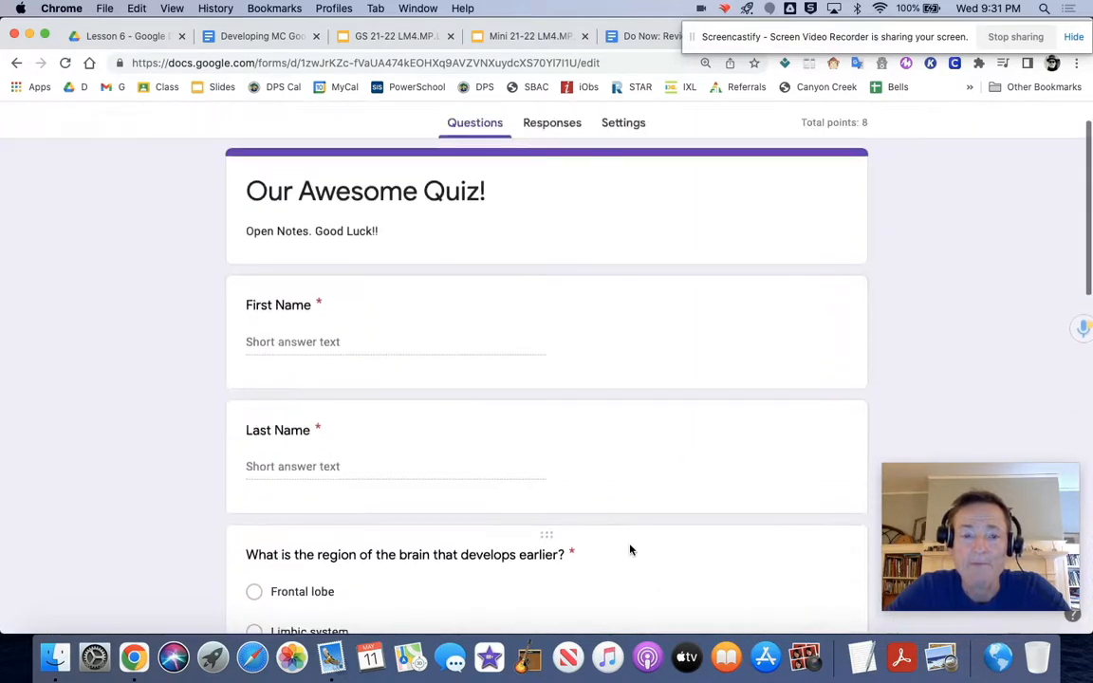
pyautogui.scroll(-6, 631, 548)
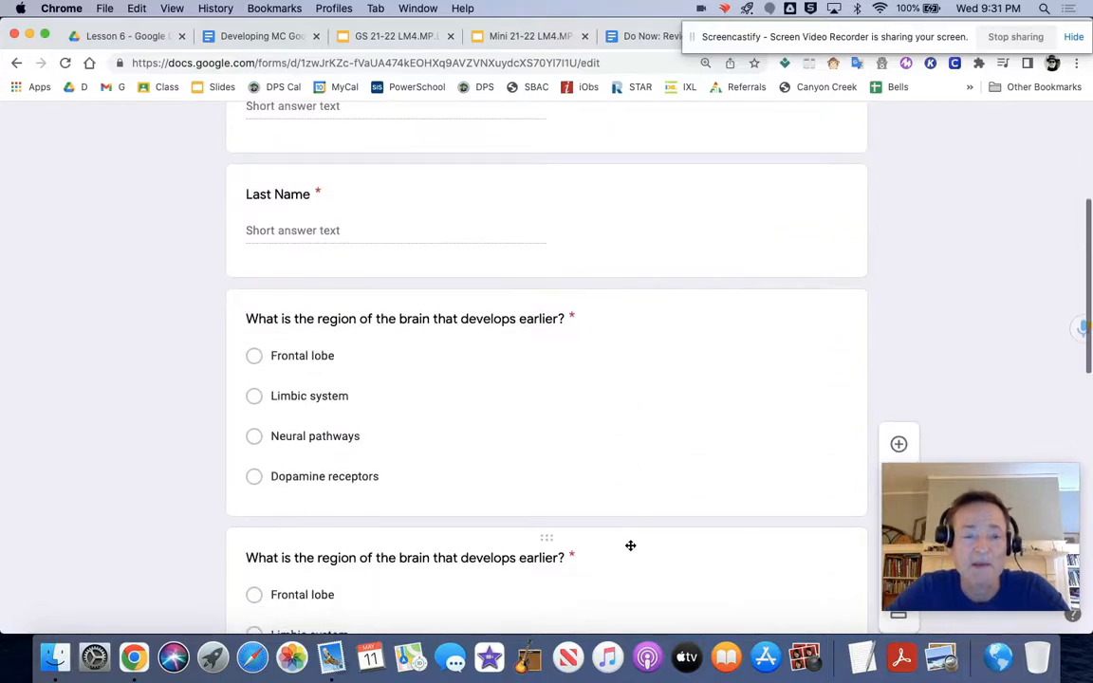
pyautogui.scroll(-3, 418, 327)
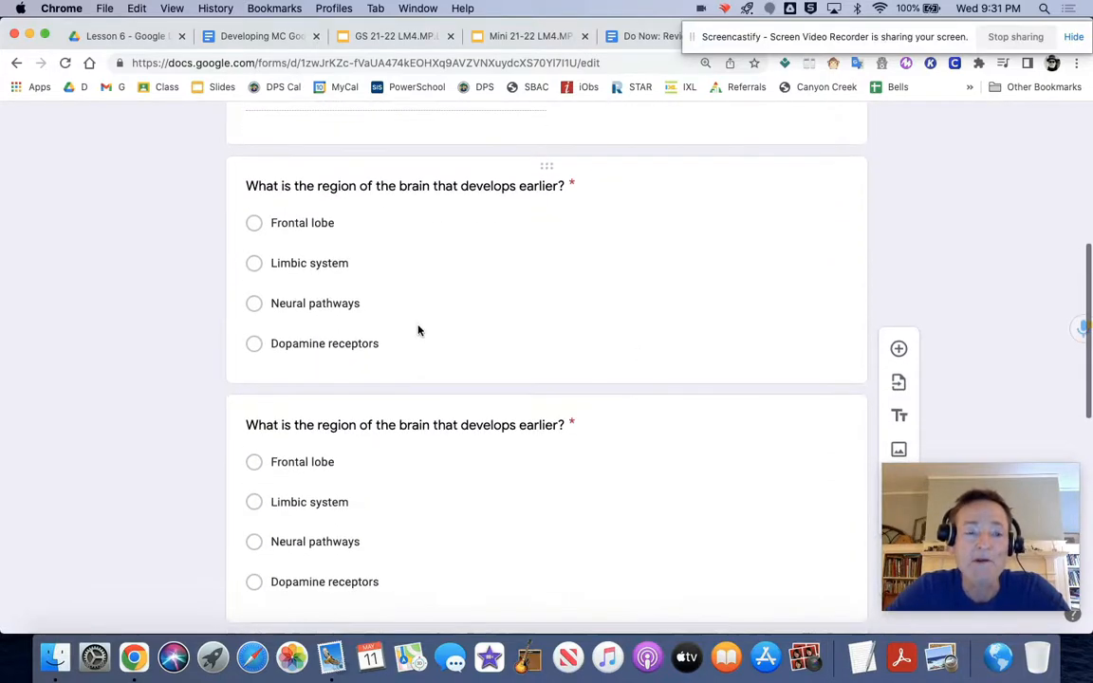
pyautogui.click(323, 424)
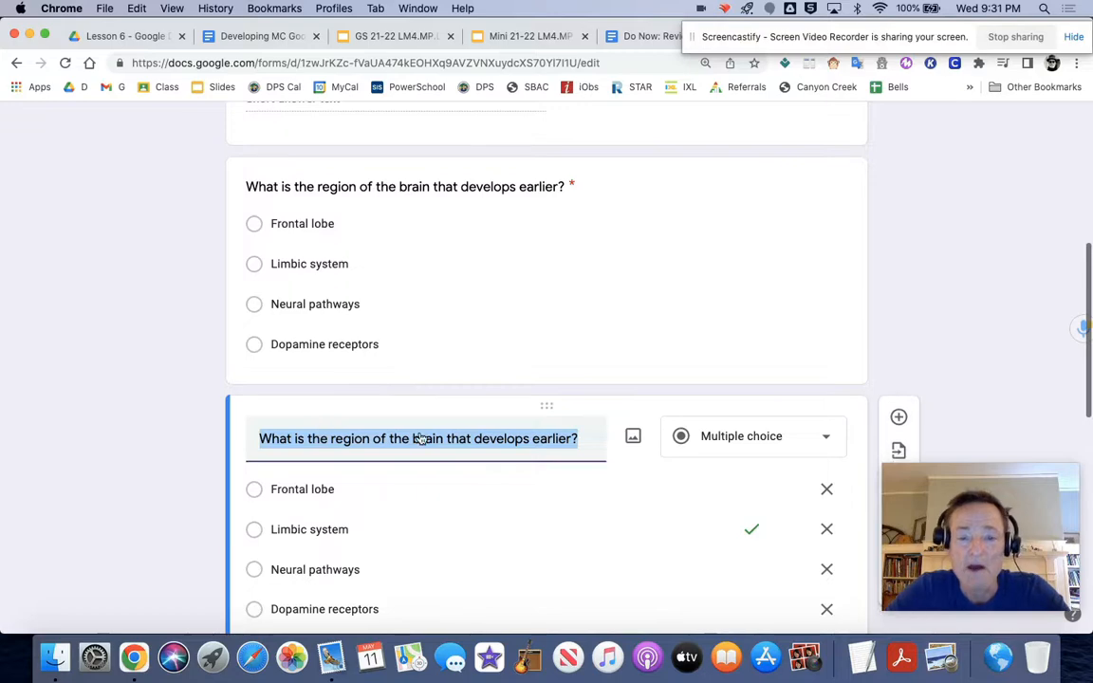
pyautogui.scroll(-6, 425, 433)
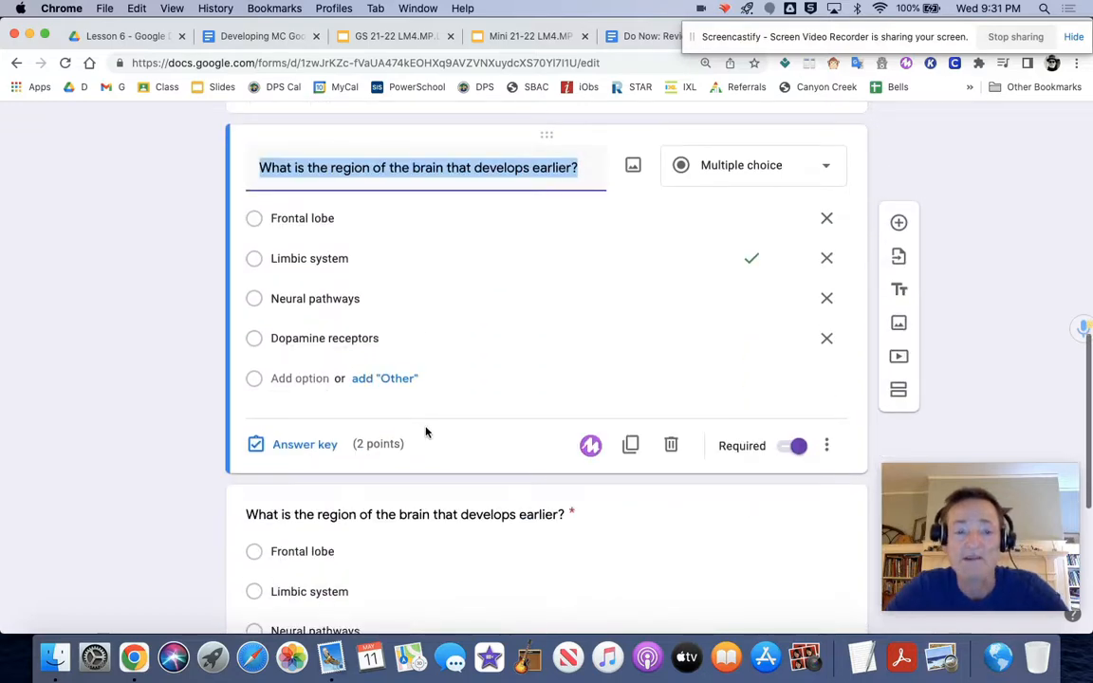
pyautogui.scroll(-4, 367, 446)
pyautogui.click(366, 442)
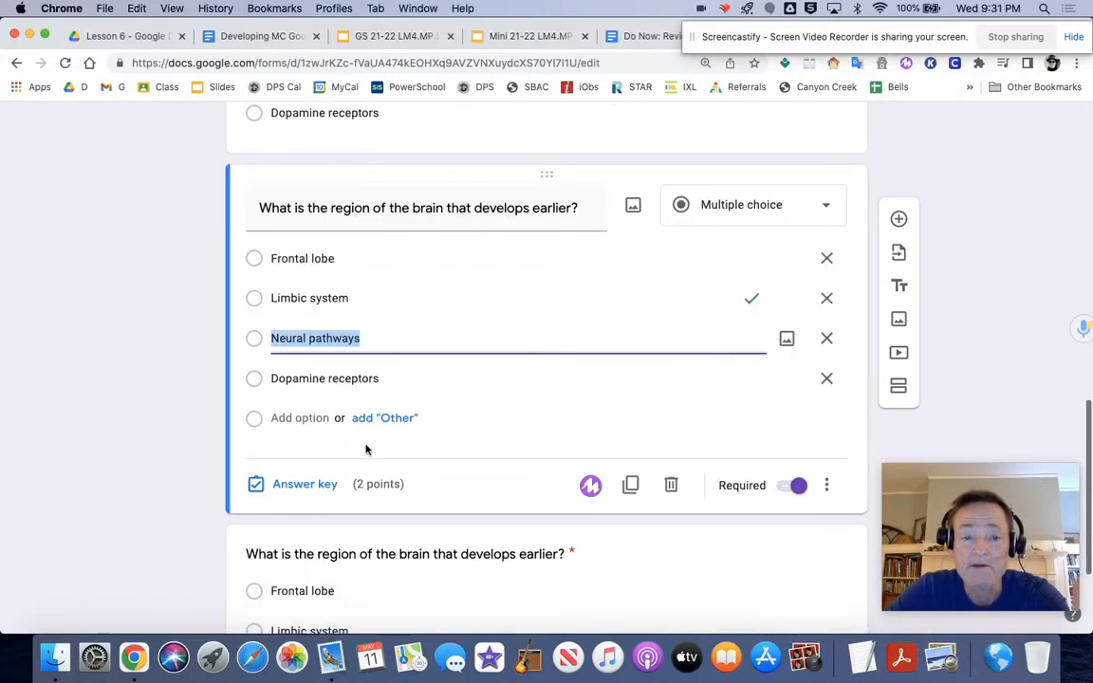
pyautogui.scroll(-4, 366, 449)
pyautogui.scroll(15, 375, 437)
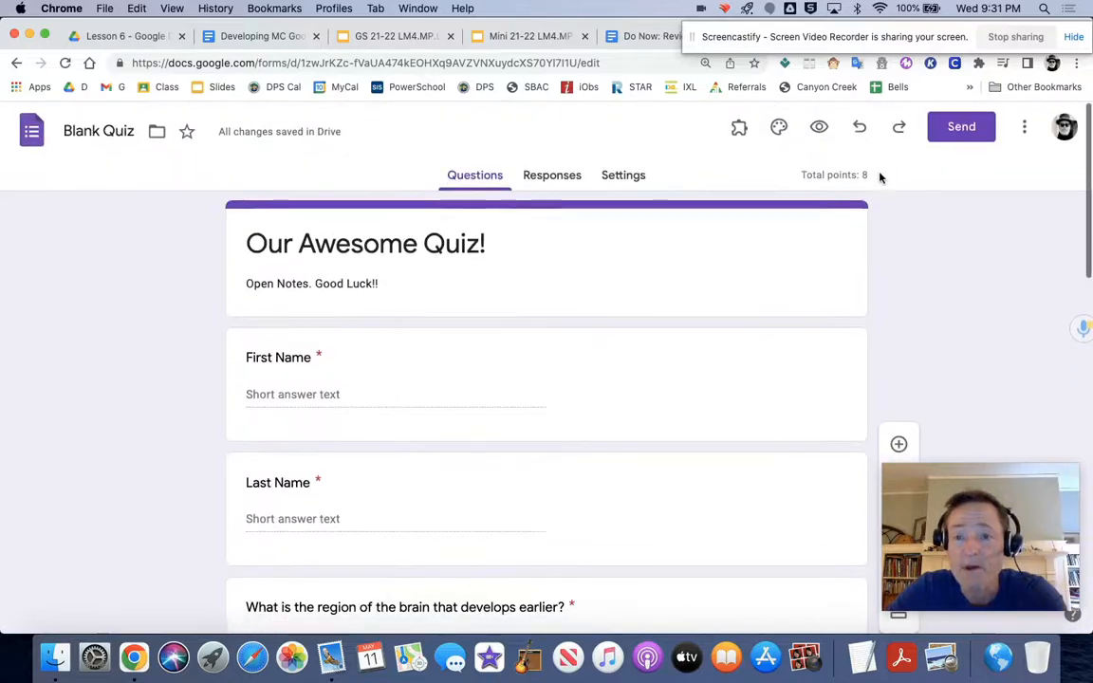
# Step: Duplicate the last brain region question once more to add a fifth multiple-choice question
pyautogui.scroll(-4, 681, 245)
pyautogui.scroll(-10, 454, 368)
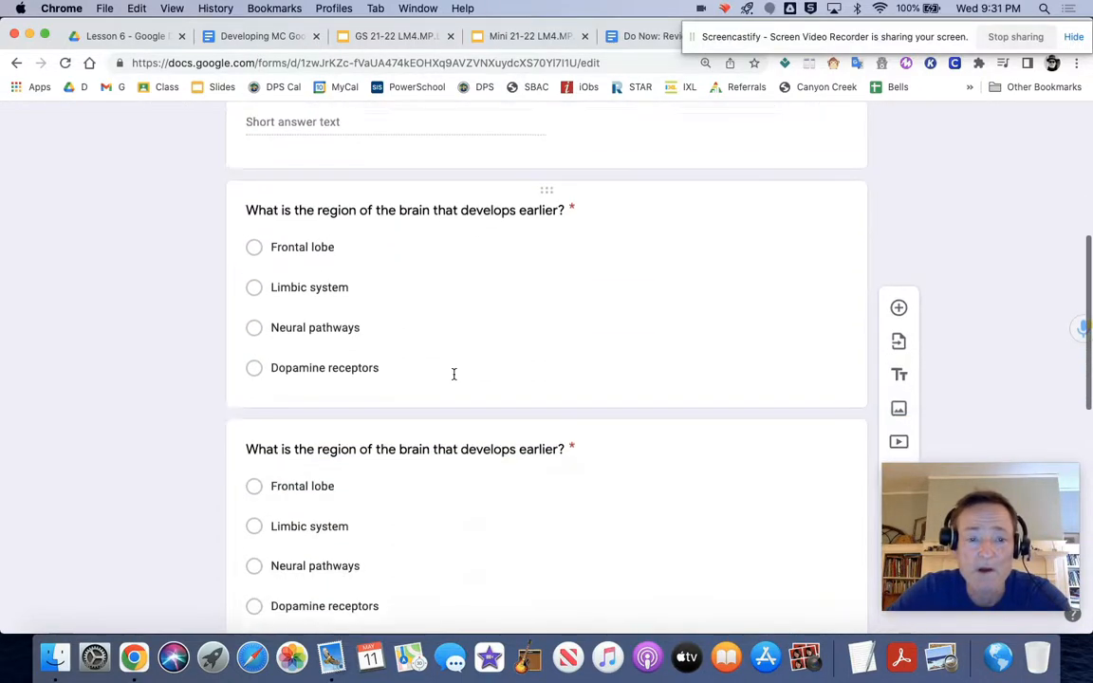
pyautogui.scroll(-7, 434, 500)
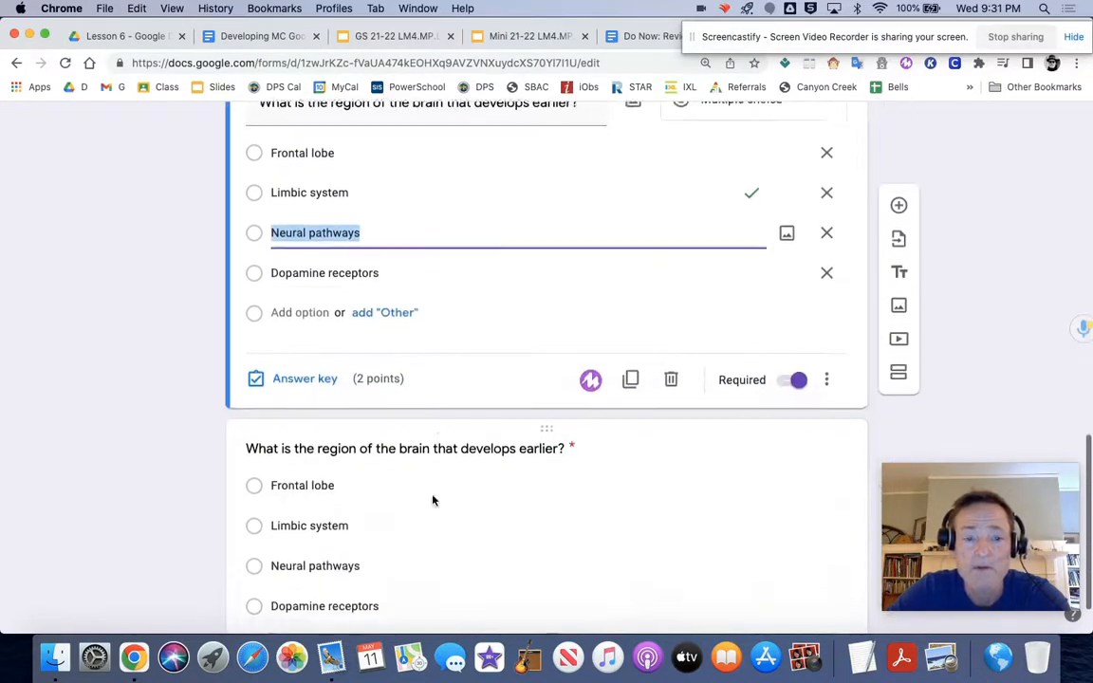
pyautogui.click(434, 500)
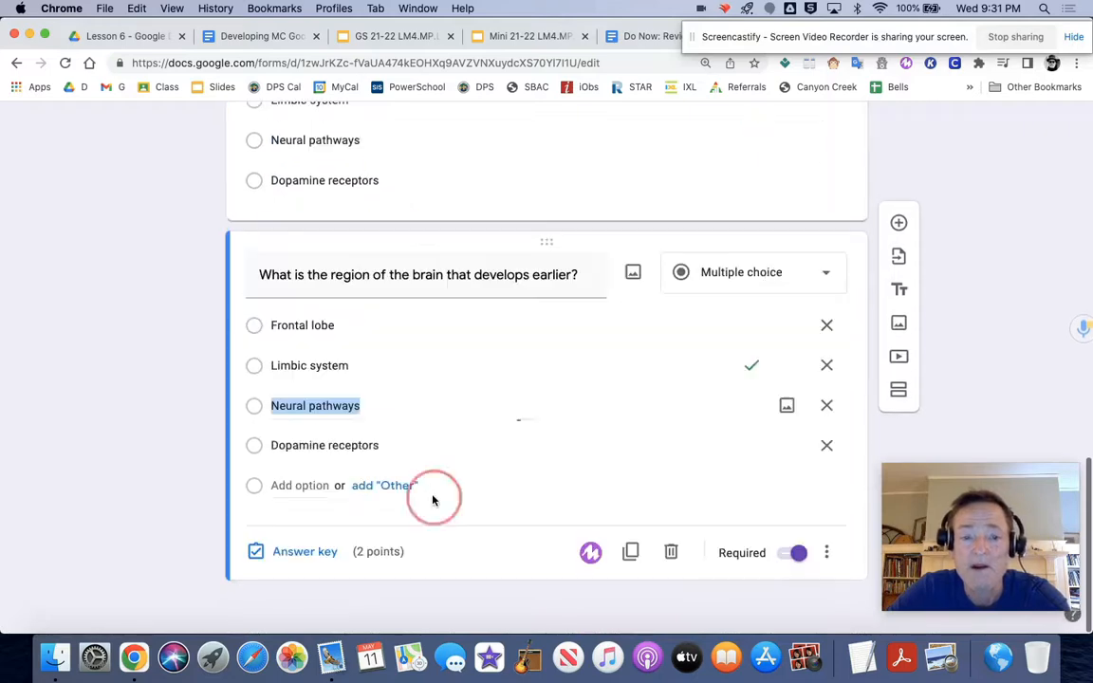
pyautogui.click(630, 552)
# Step: Reorder the options of the second brain region question by moving "Limbic system" above "Frontal lobe"
pyautogui.scroll(15, 630, 524)
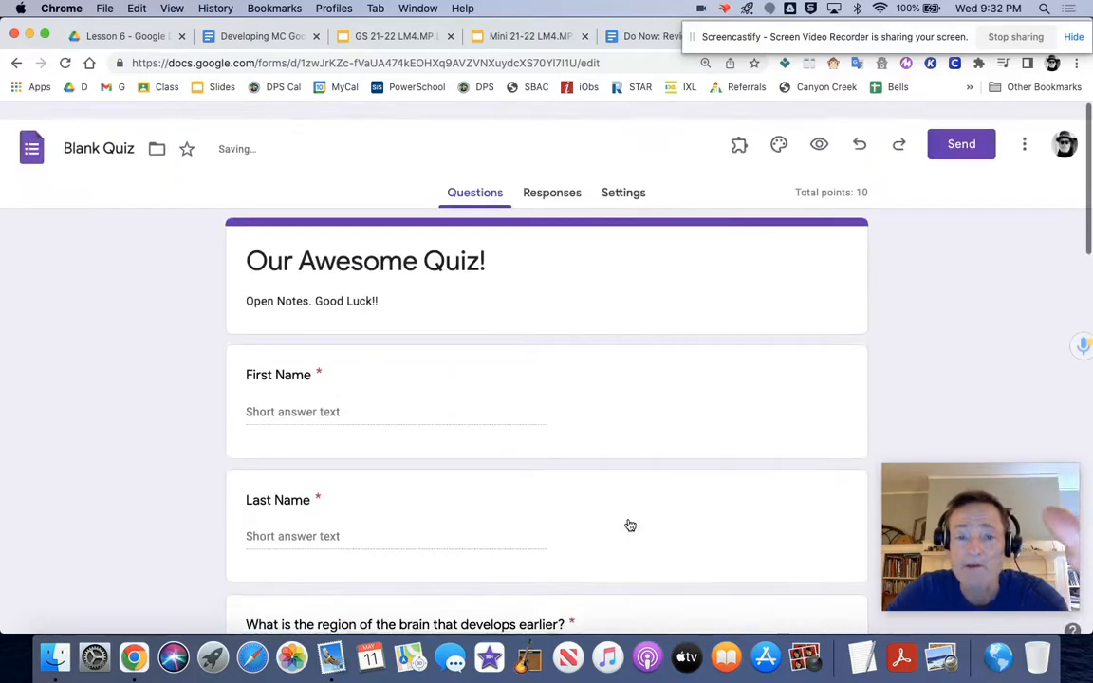
pyautogui.scroll(-6, 797, 208)
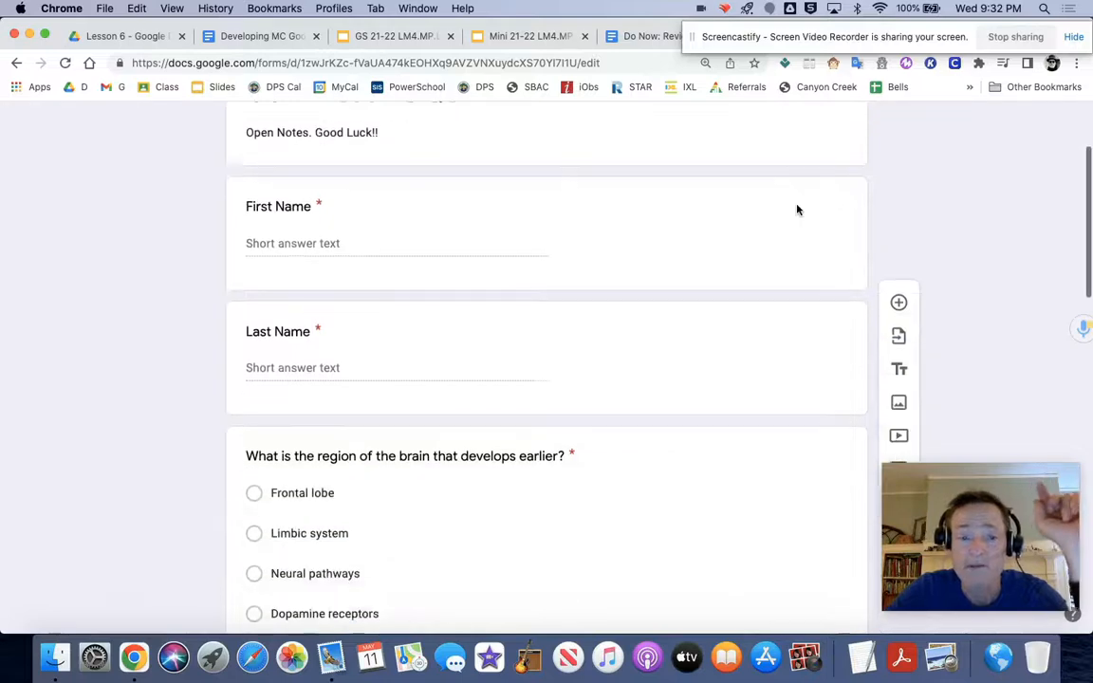
pyautogui.scroll(1, 797, 205)
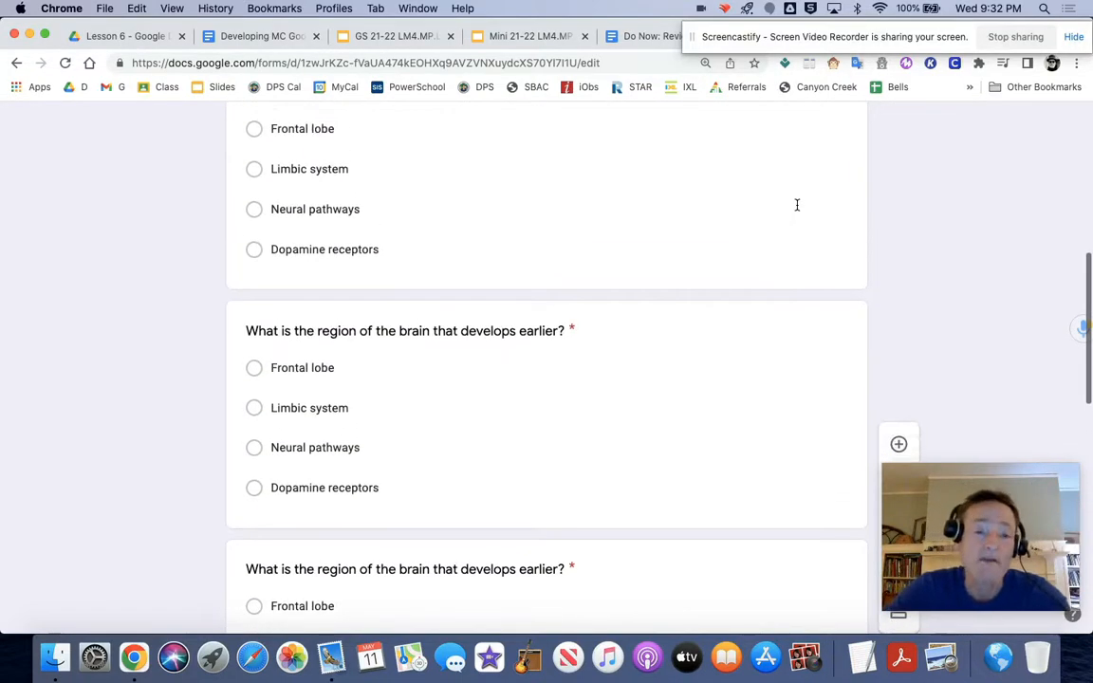
pyautogui.scroll(3, 482, 349)
pyautogui.scroll(-2, 483, 343)
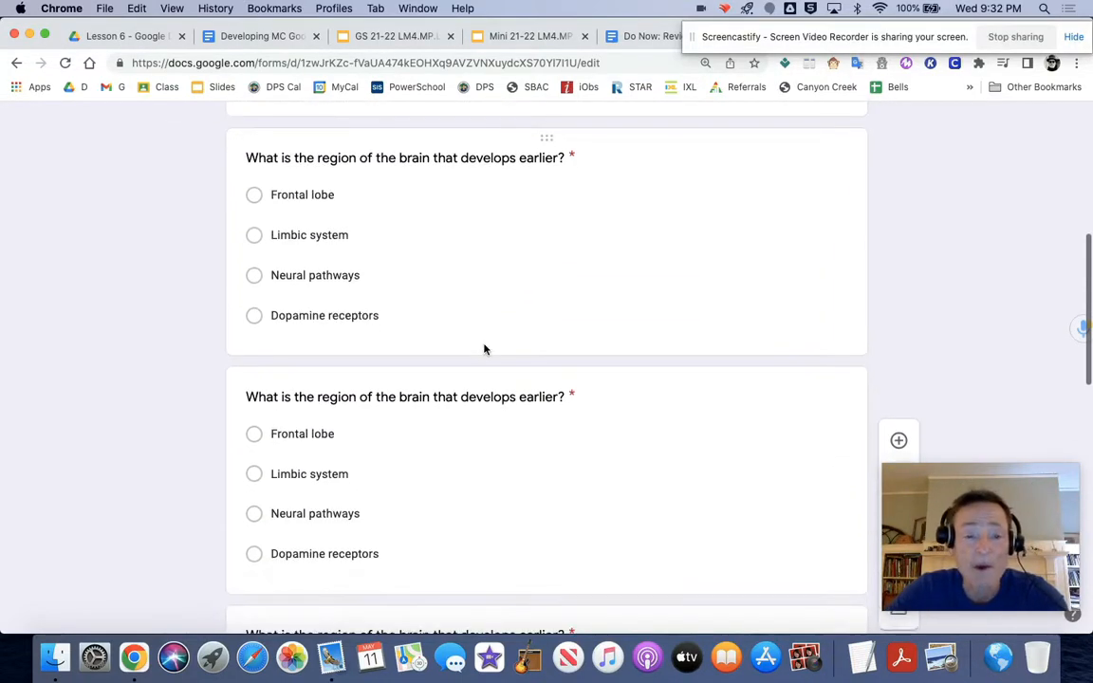
pyautogui.click(378, 411)
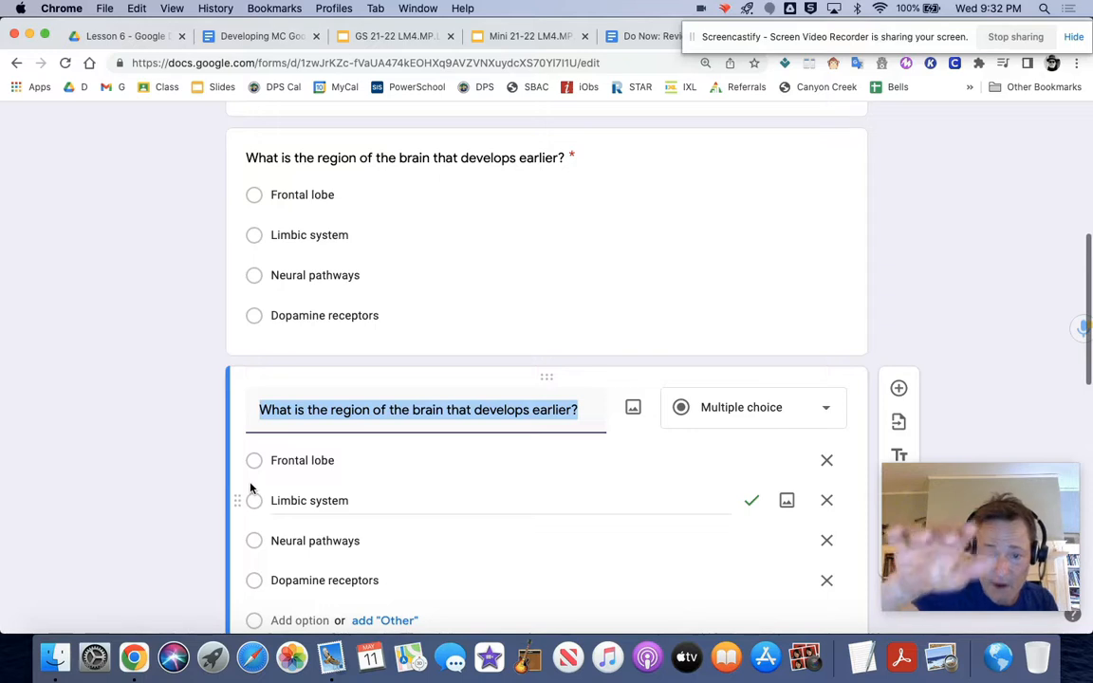
pyautogui.moveTo(240, 498); pyautogui.dragTo(274, 451)
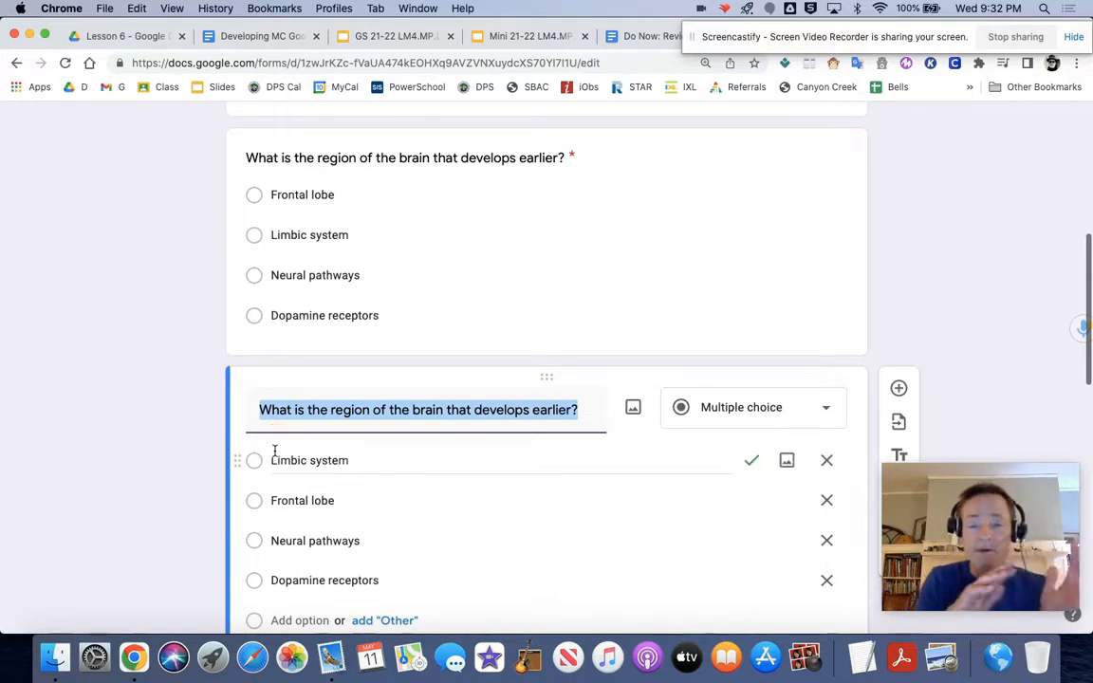
# Step: Set the quiz's grade release to "Later, after manual review" in the form settings
pyautogui.scroll(-4, 274, 451)
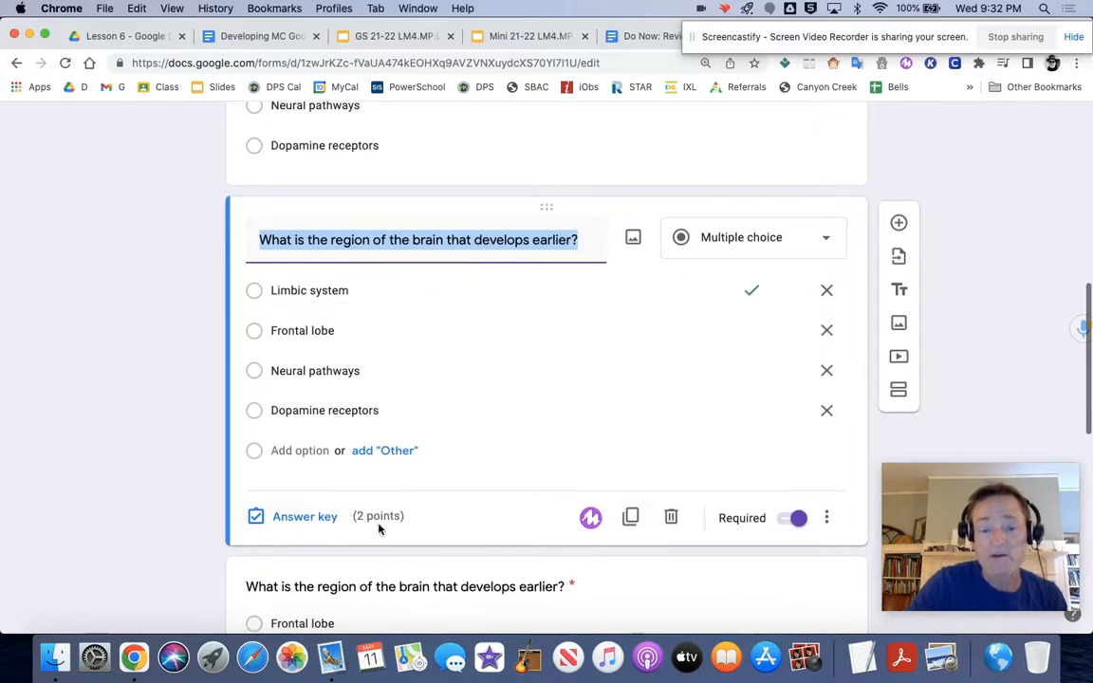
pyautogui.scroll(10, 379, 528)
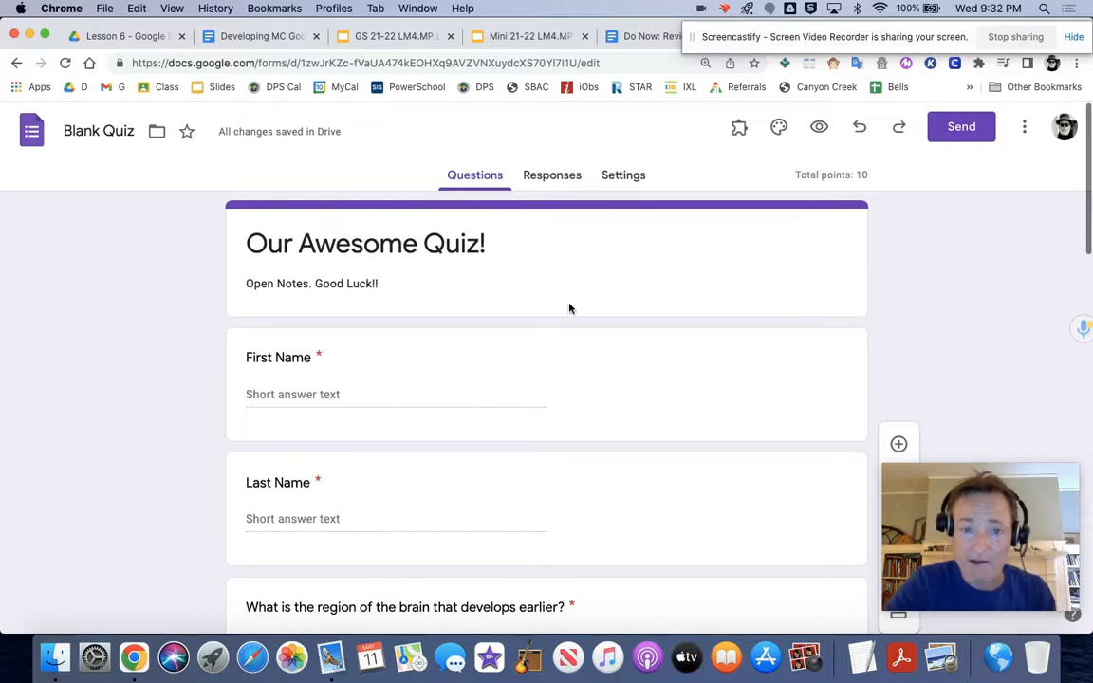
pyautogui.click(556, 178)
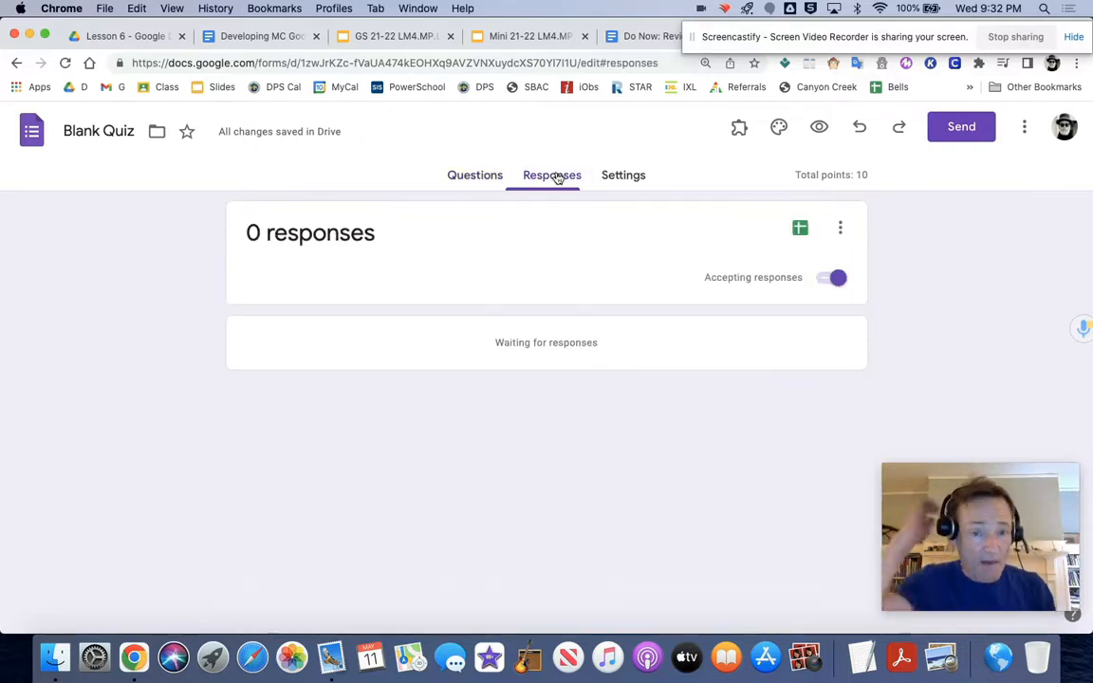
pyautogui.click(626, 179)
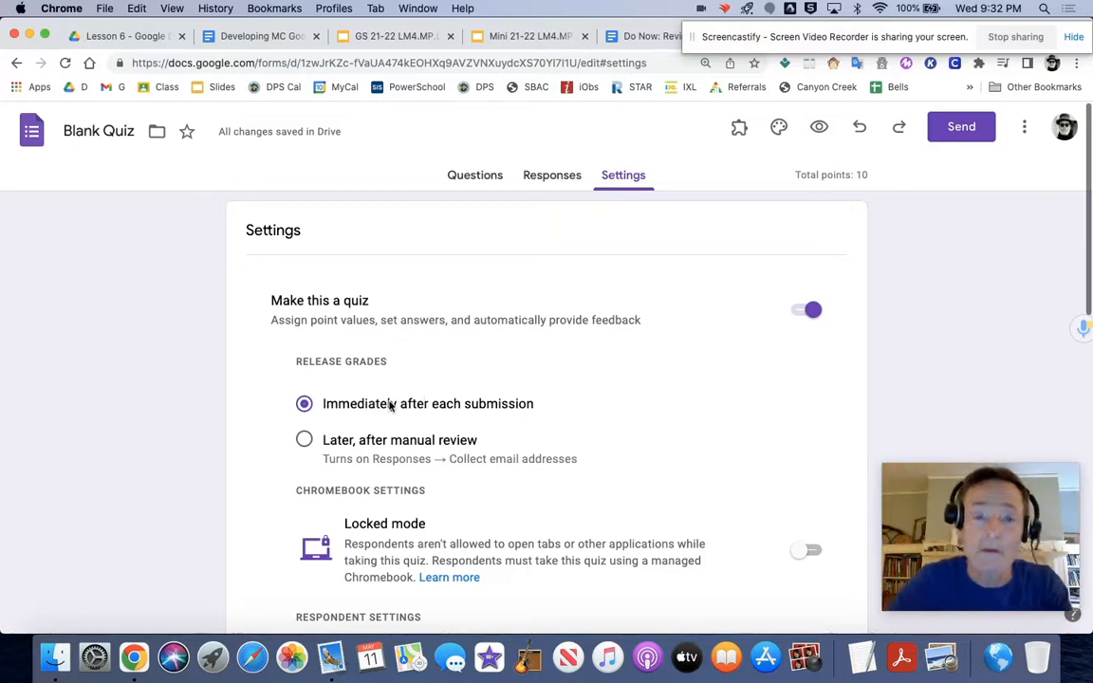
pyautogui.click(304, 440)
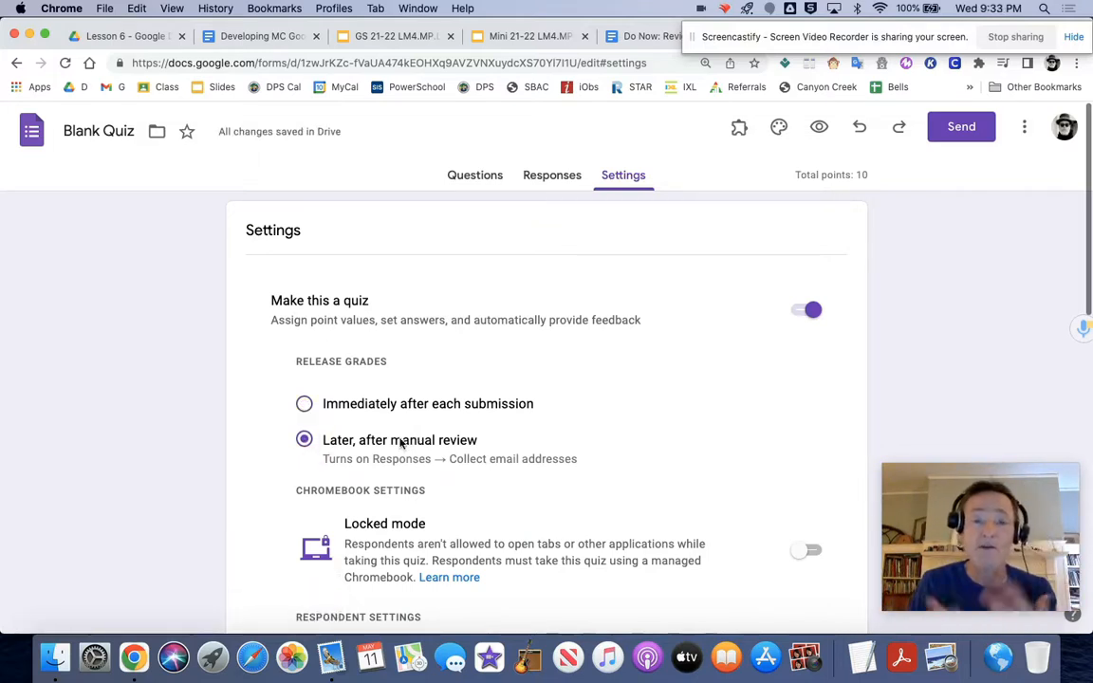
pyautogui.scroll(-5, 398, 442)
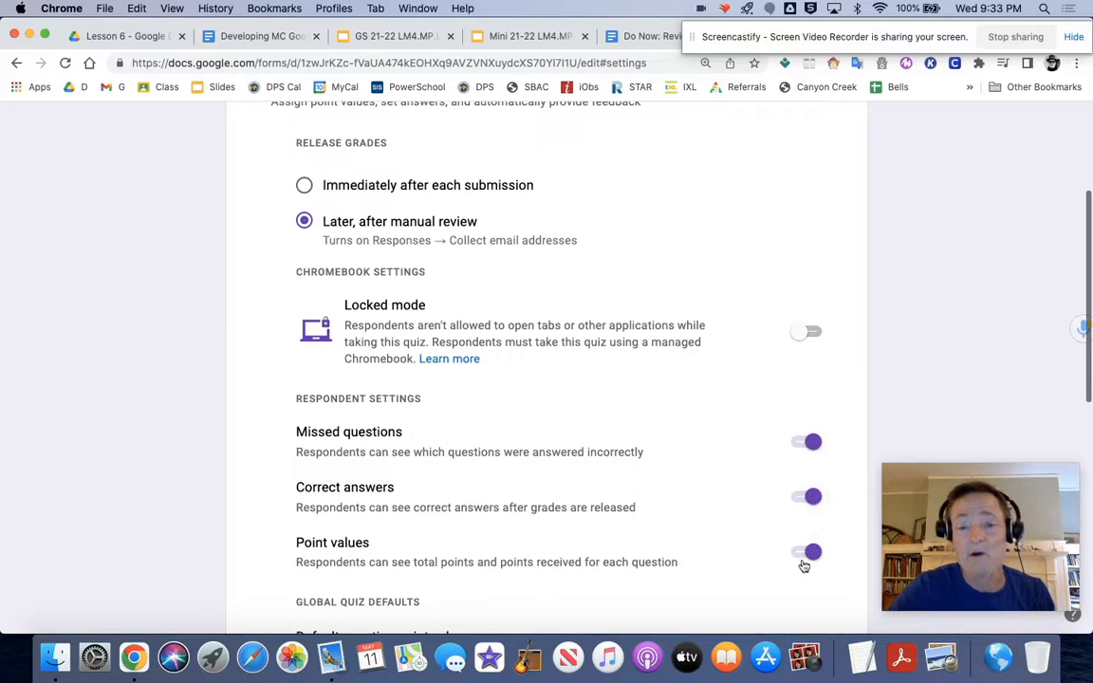
pyautogui.scroll(-3, 740, 489)
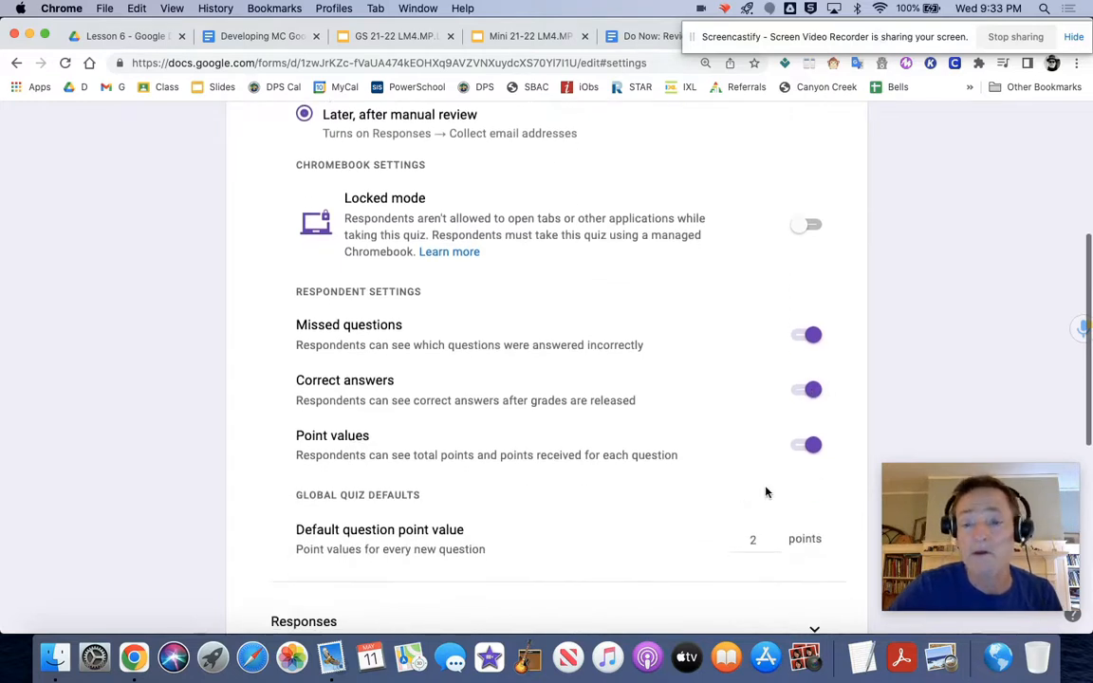
pyautogui.click(813, 345)
pyautogui.click(811, 345)
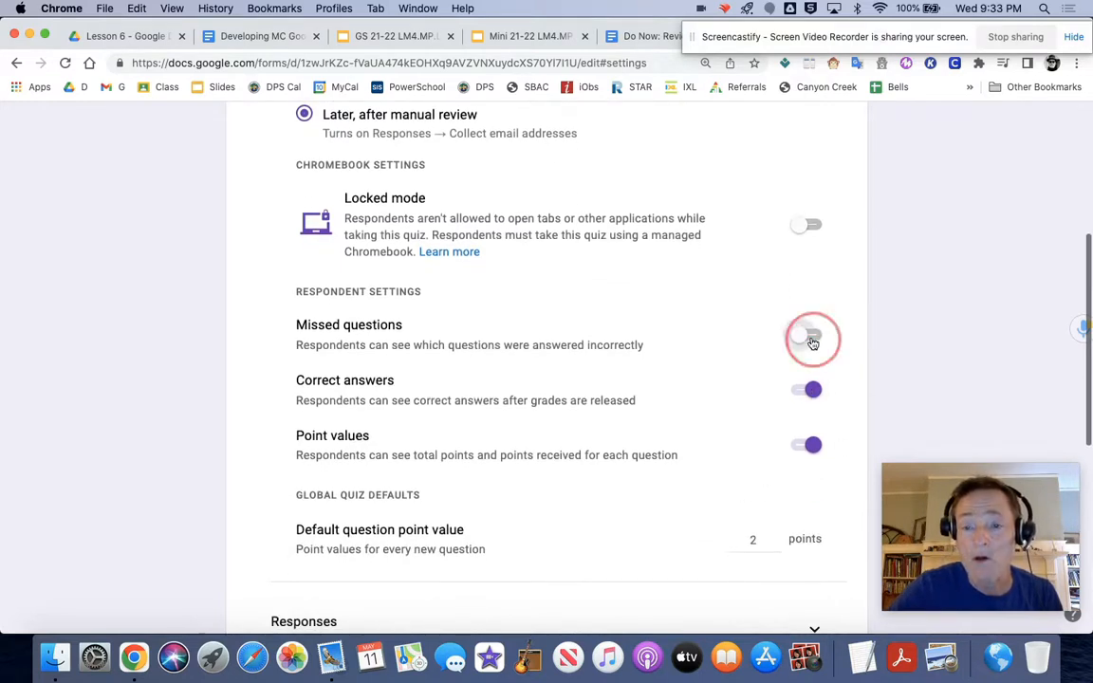
# Step: Limit the quiz to 1 response per respondent in the response settings
pyautogui.scroll(-3, 756, 390)
pyautogui.scroll(-1, 756, 390)
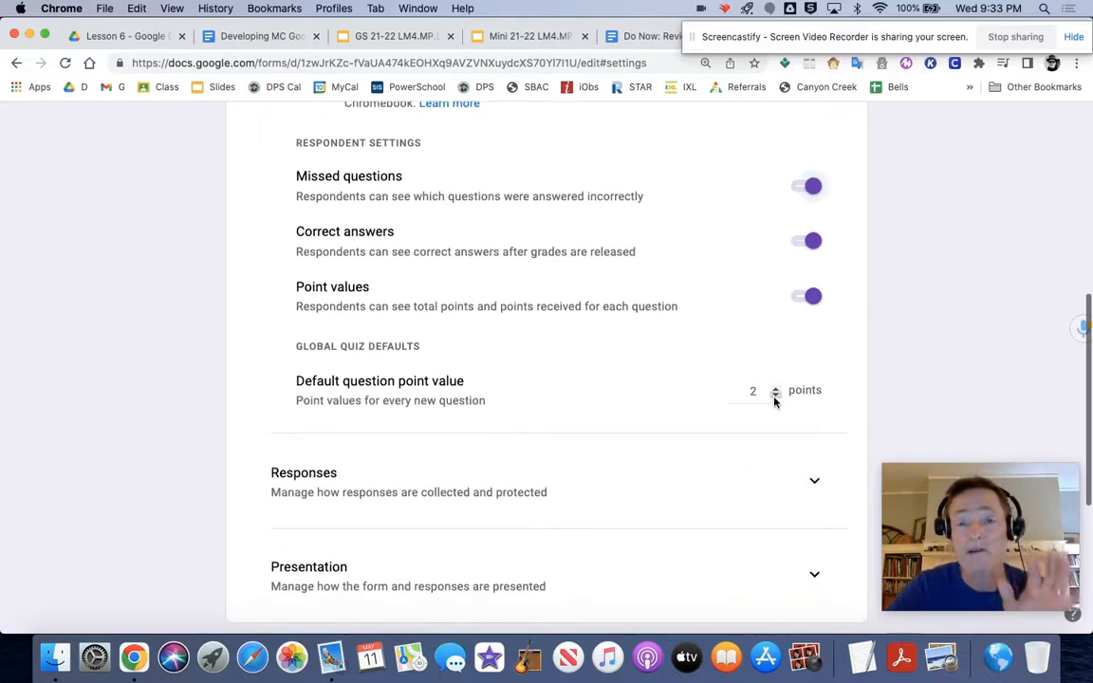
pyautogui.scroll(-3, 774, 403)
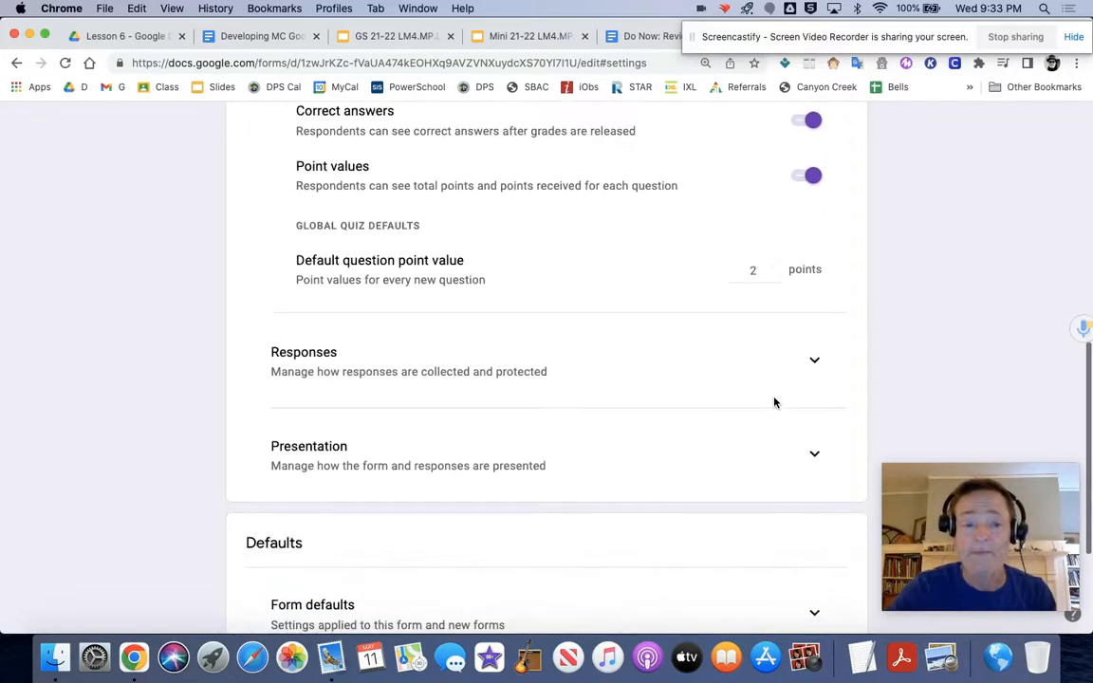
pyautogui.click(819, 361)
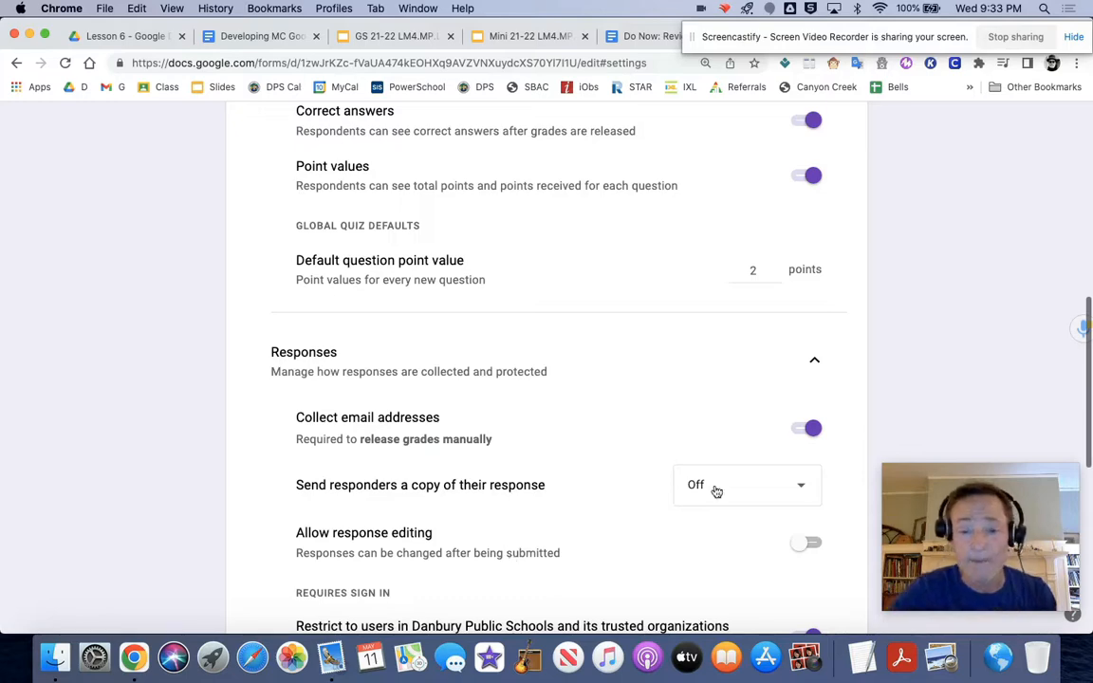
pyautogui.scroll(-1, 577, 444)
pyautogui.scroll(-3, 576, 445)
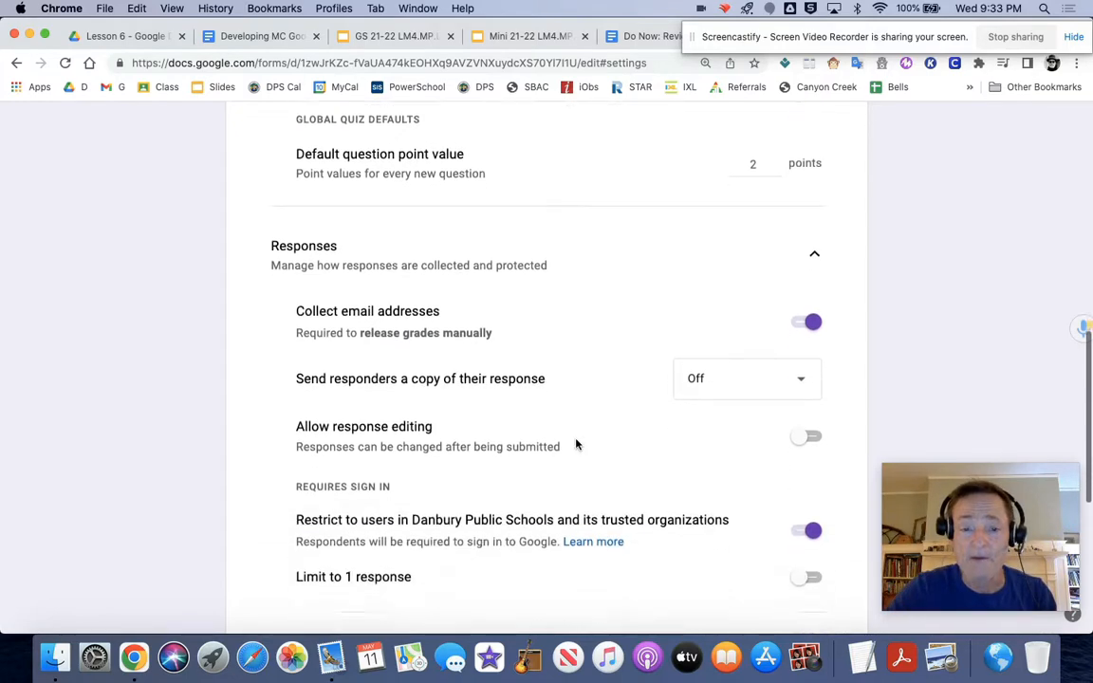
pyautogui.scroll(-3, 803, 407)
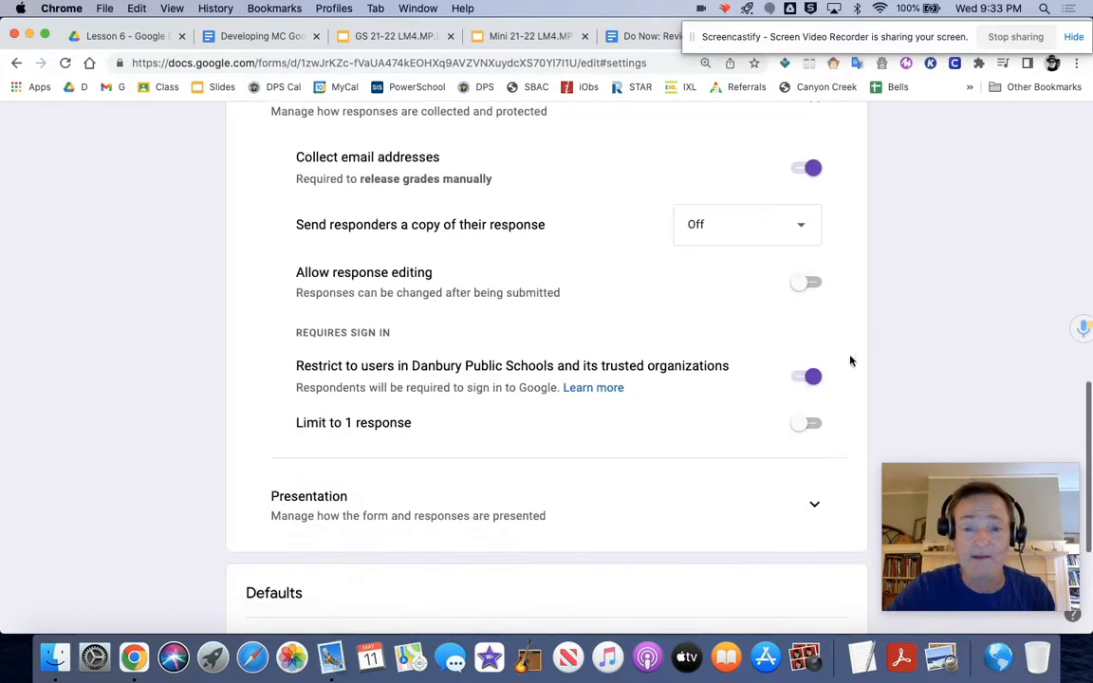
pyautogui.click(816, 426)
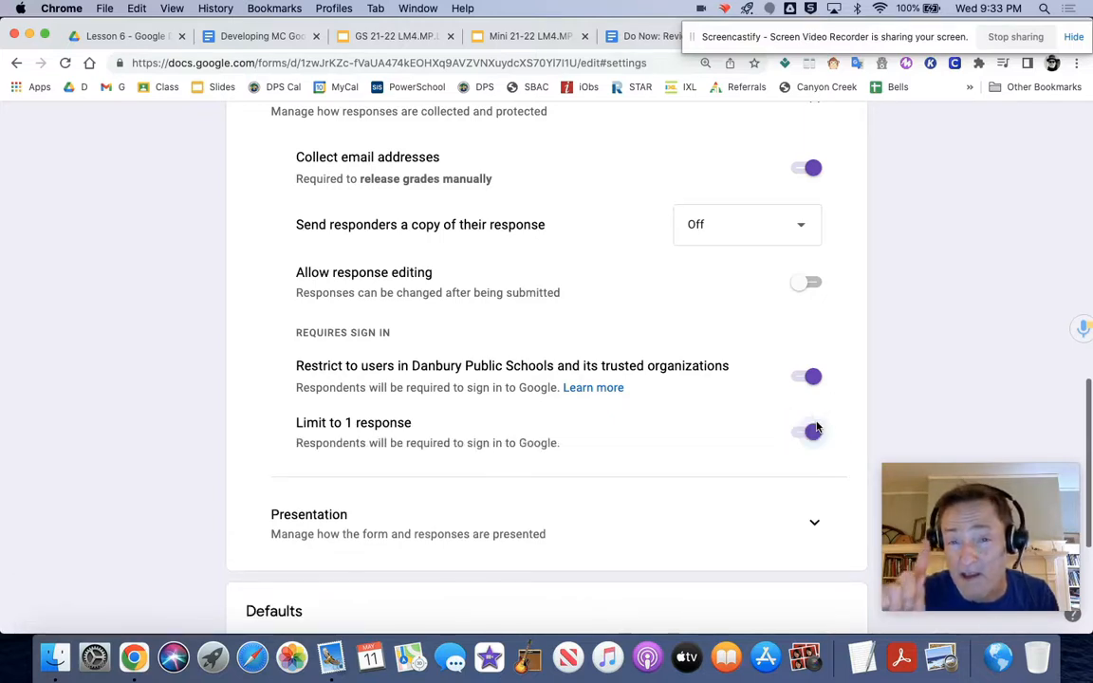
# Step: Set the form's confirmation message after submission to "Joke joke joke" and save it
pyautogui.scroll(-5, 815, 429)
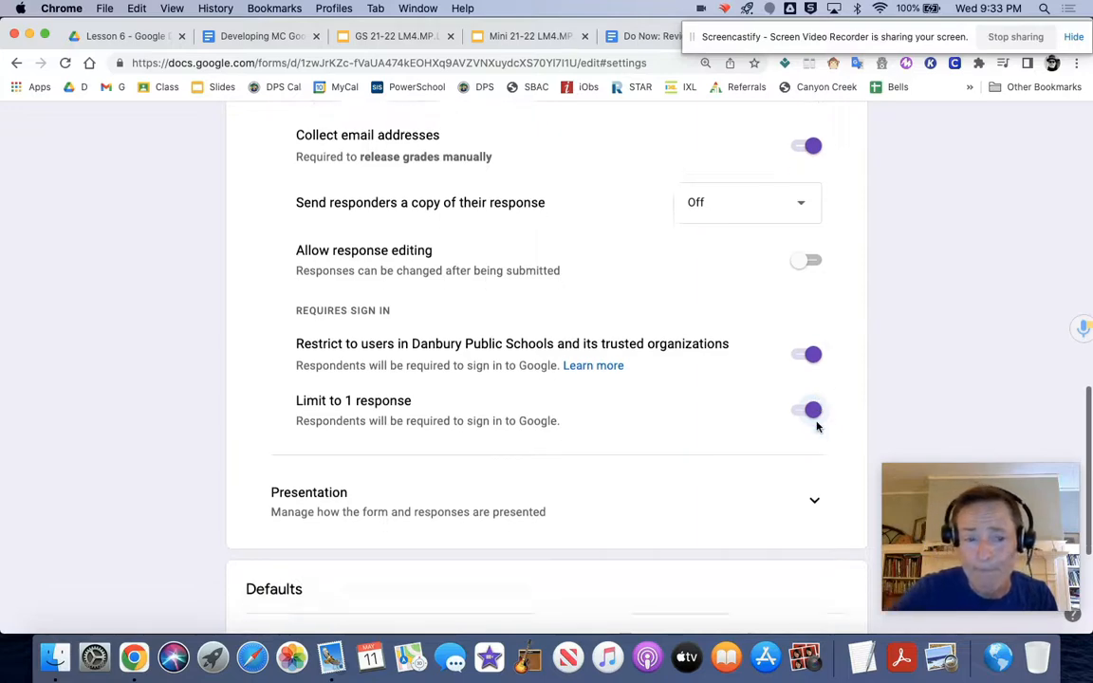
pyautogui.click(814, 321)
pyautogui.scroll(-3, 534, 442)
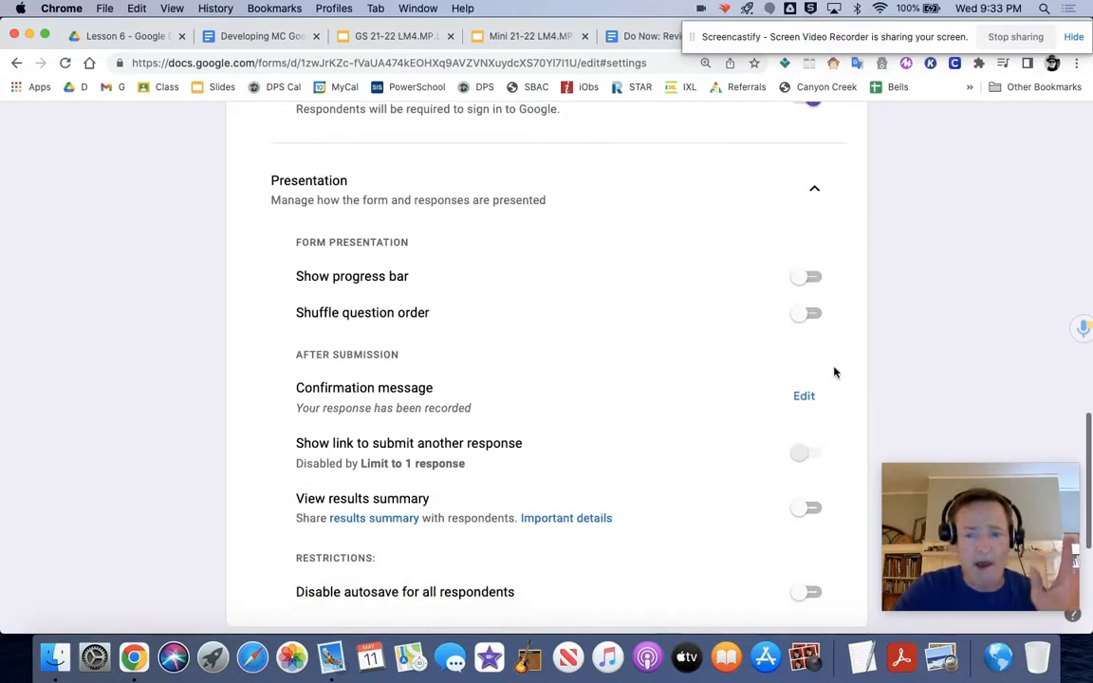
pyautogui.click(807, 399)
pyautogui.click(505, 393)
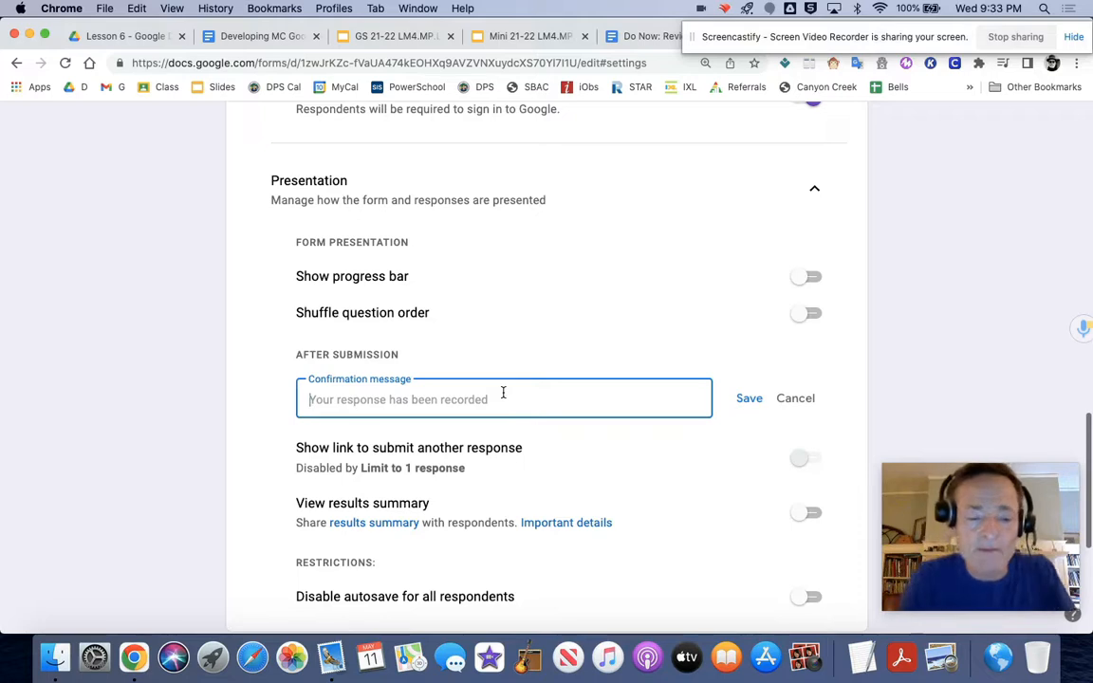
pyautogui.write('Joke j')
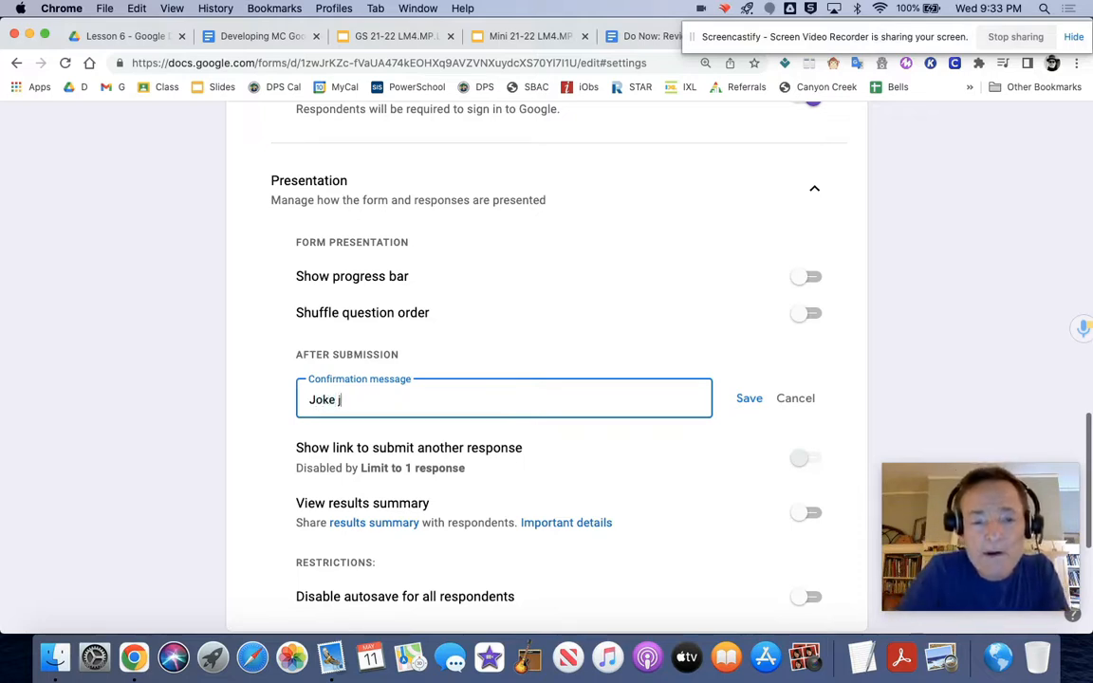
pyautogui.write('oke joke')
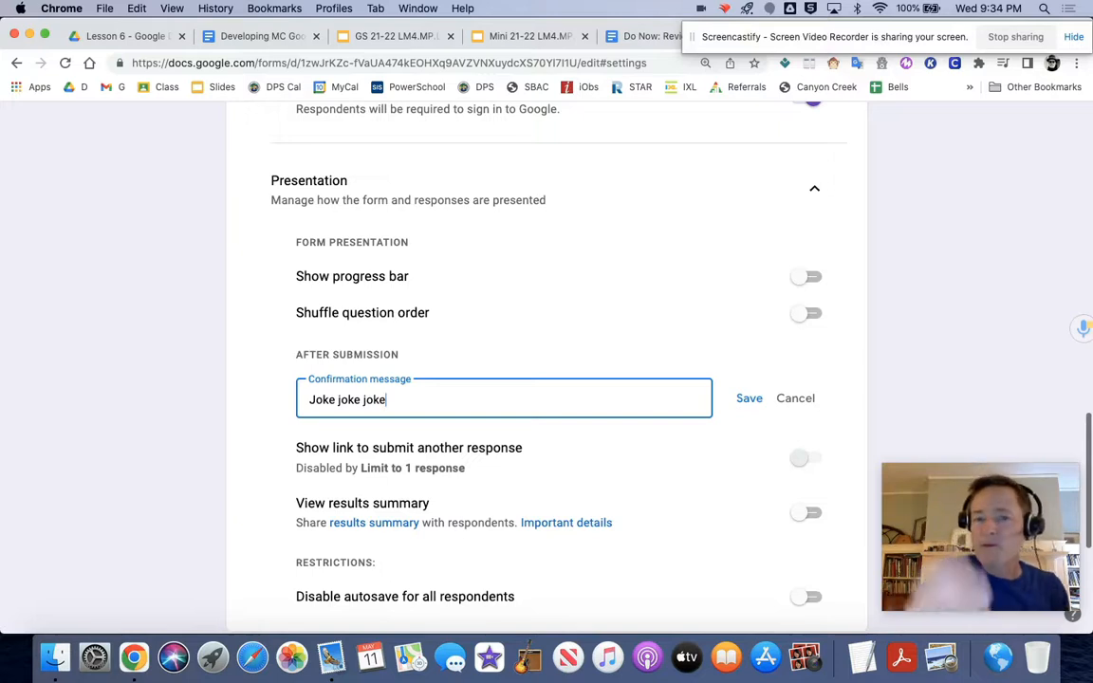
pyautogui.click(750, 399)
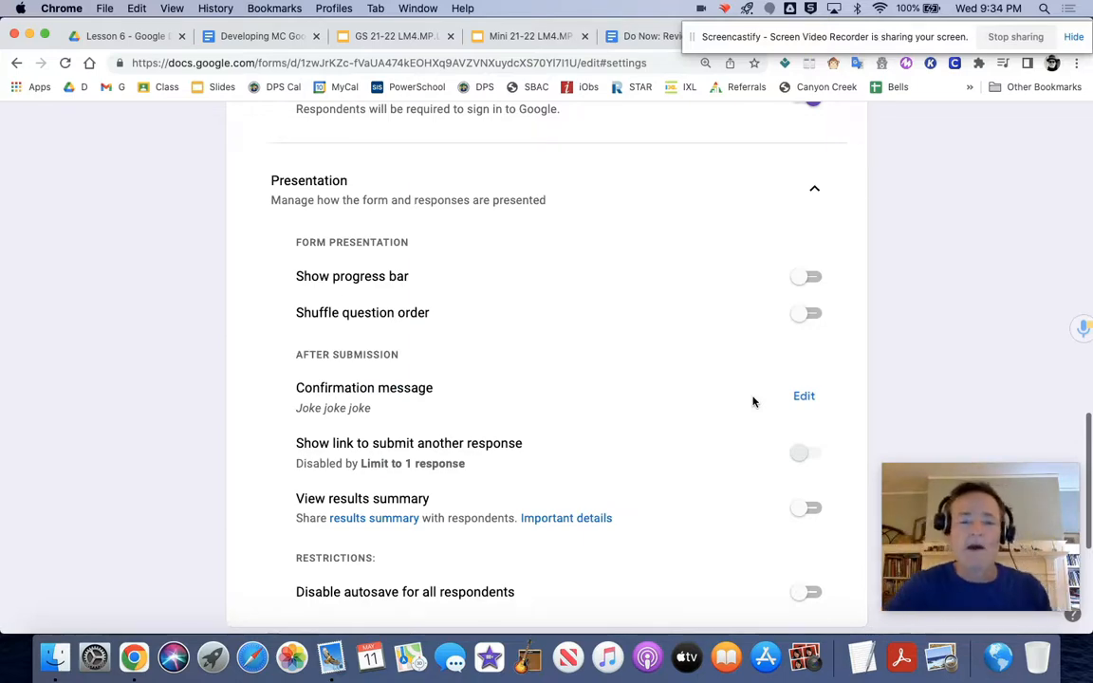
# Step: Preview the quiz from the respondent's side and look through its name fields and brain region questions
pyautogui.scroll(-5, 752, 401)
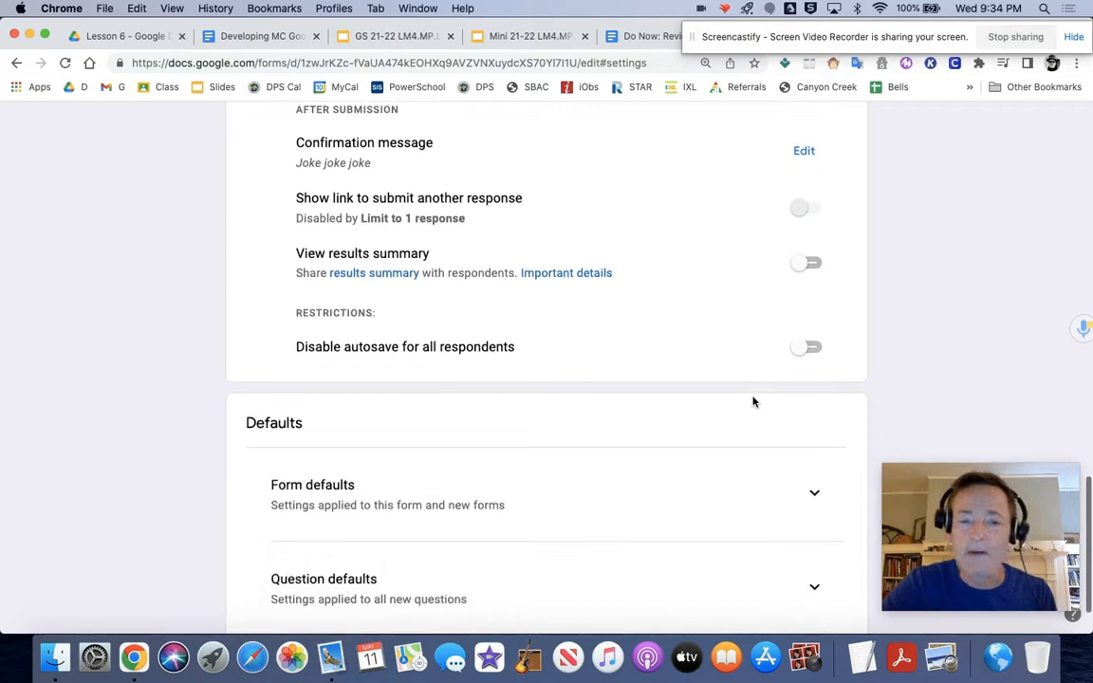
pyautogui.scroll(20, 753, 401)
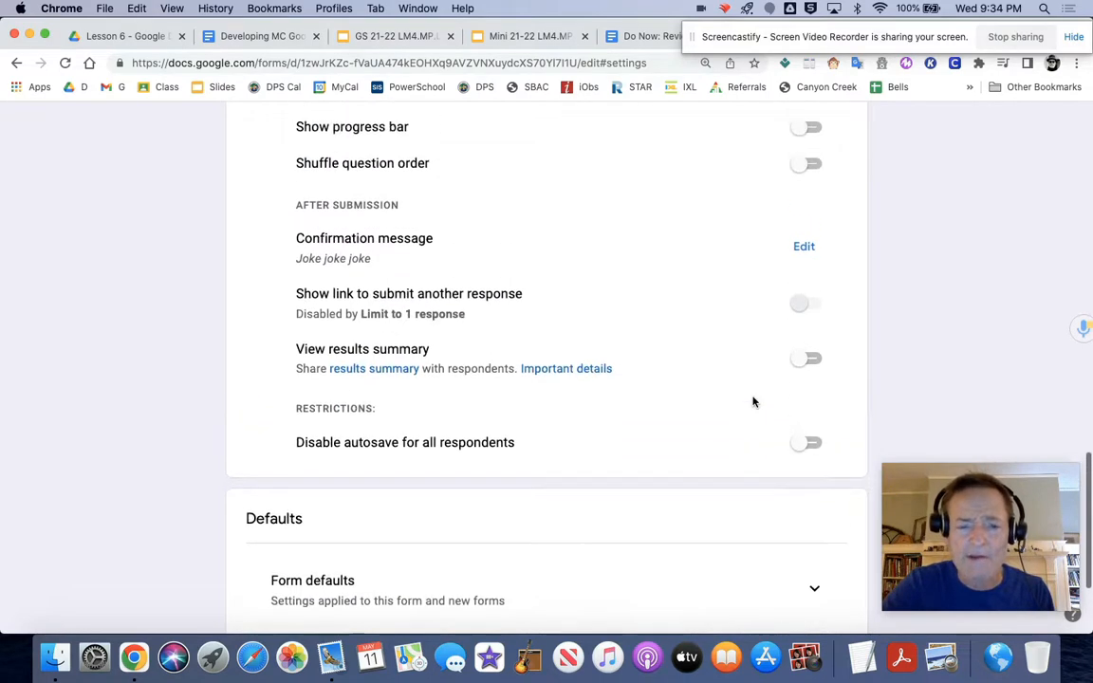
pyautogui.click(464, 178)
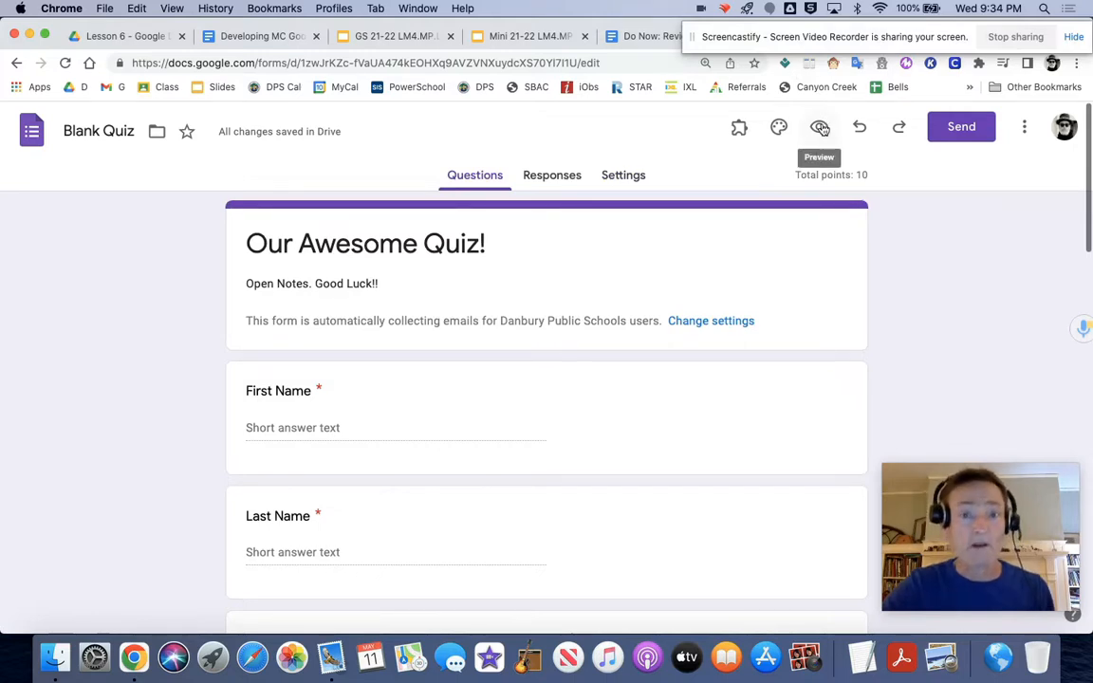
pyautogui.click(820, 128)
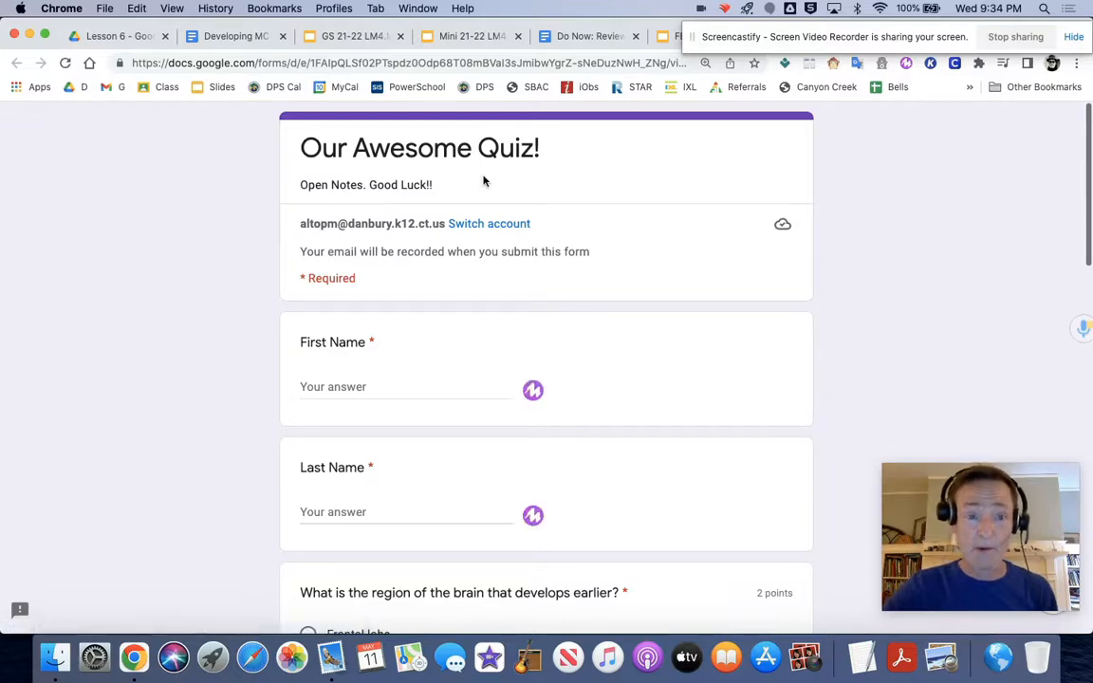
pyautogui.scroll(-2, 418, 172)
pyautogui.scroll(-5, 418, 172)
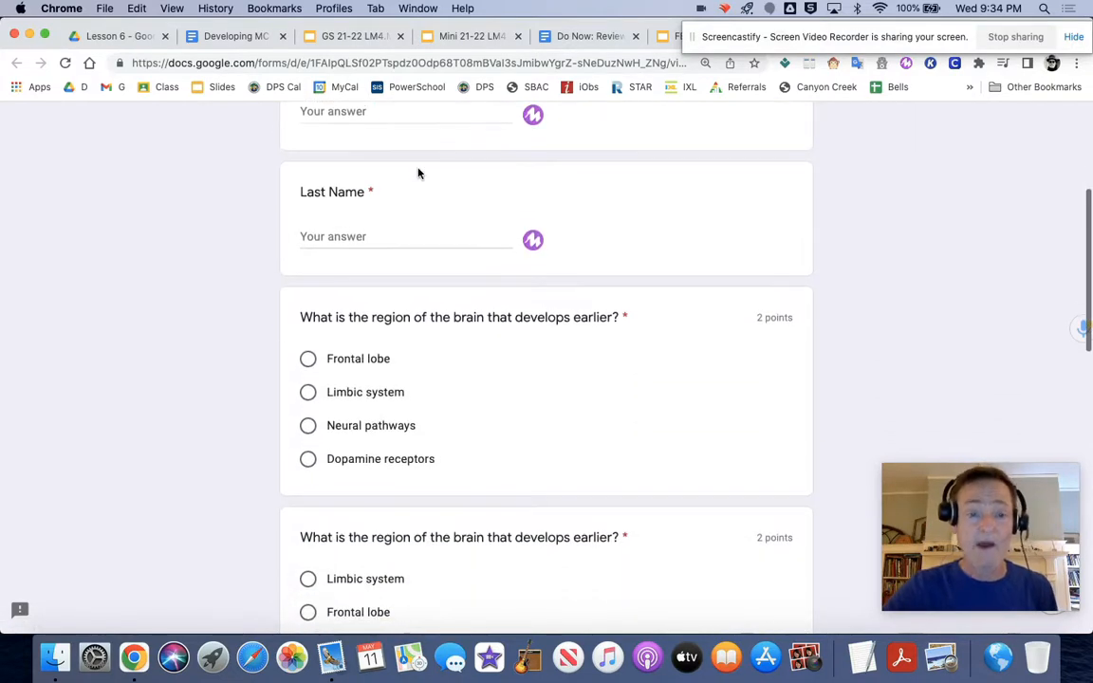
pyautogui.scroll(-7, 417, 173)
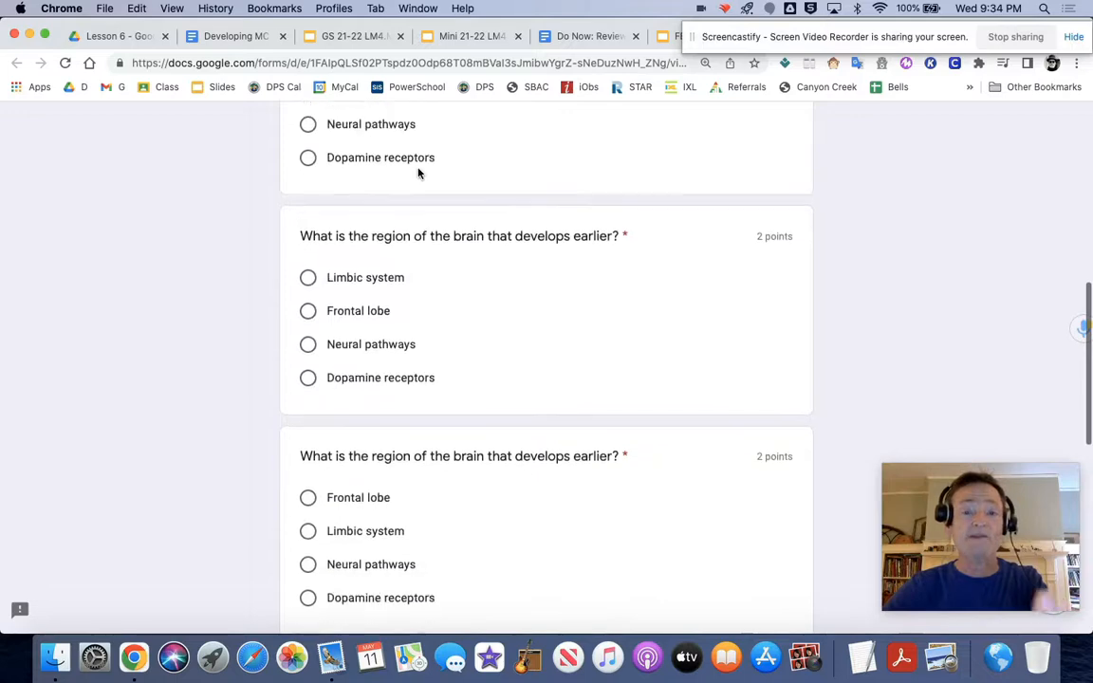
pyautogui.scroll(-15, 417, 169)
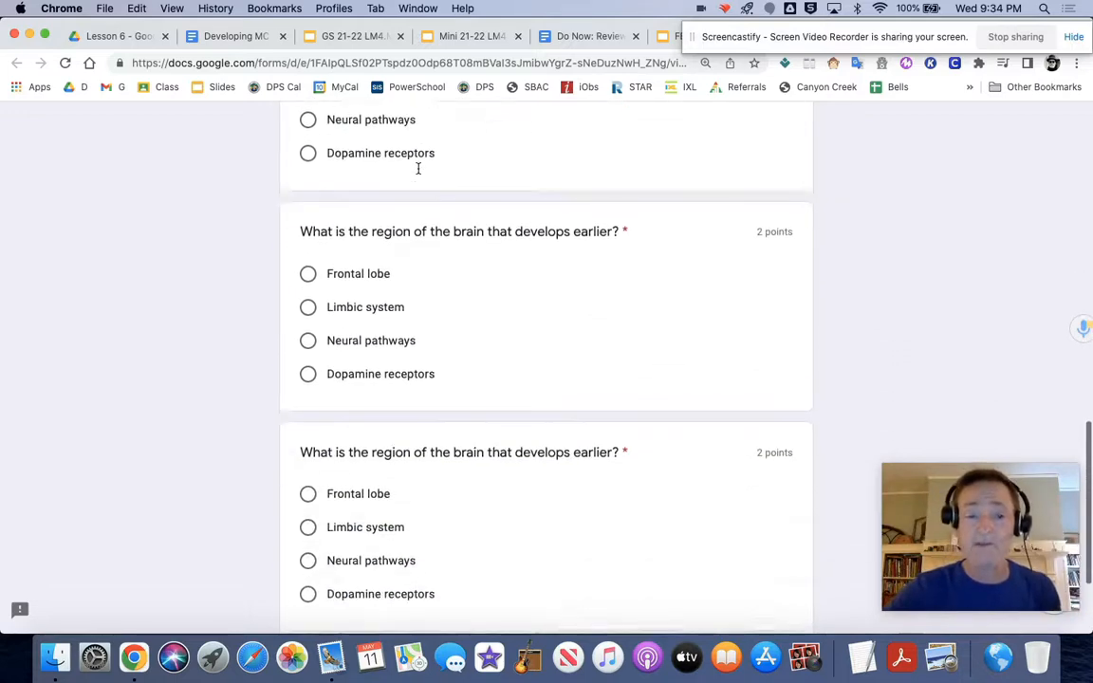